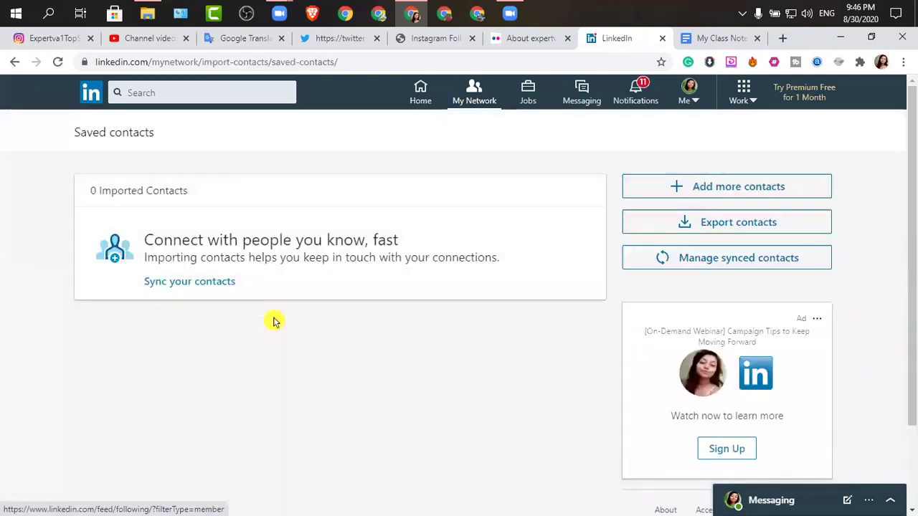
Open the network management page and view the groups listed under it
{"action": "scroll", "coordinate": [279, 343], "scroll_direction": "down", "scroll_amount": 2}
{"action": "scroll", "coordinate": [225, 322], "scroll_direction": "up", "scroll_amount": 2}
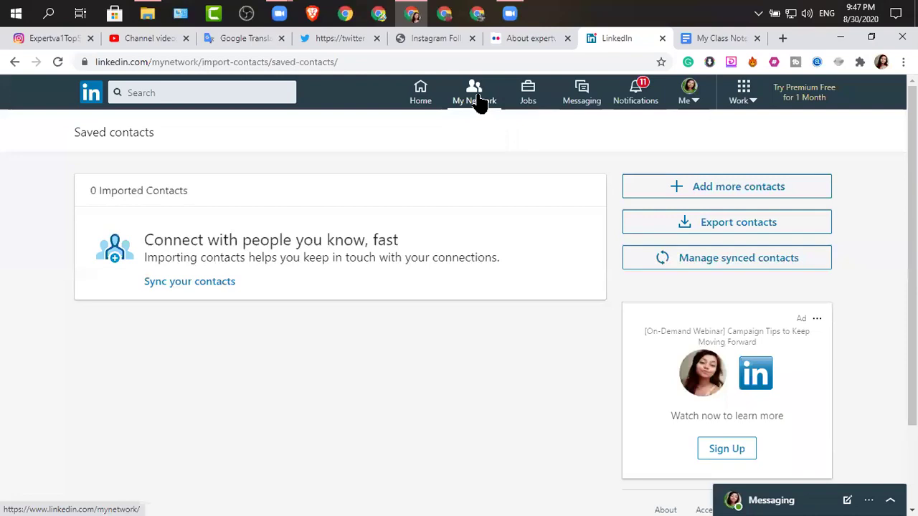
{"action": "left_click", "coordinate": [443, 119]}
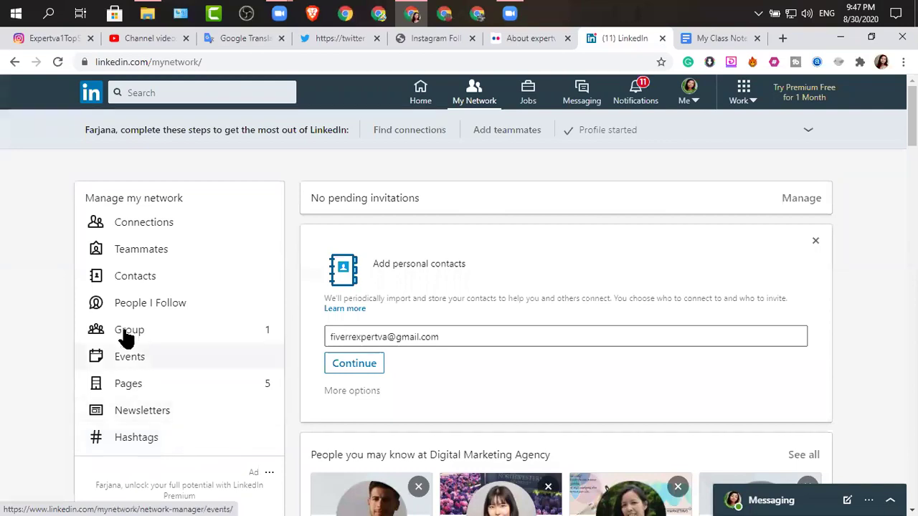
{"action": "left_click", "coordinate": [128, 331]}
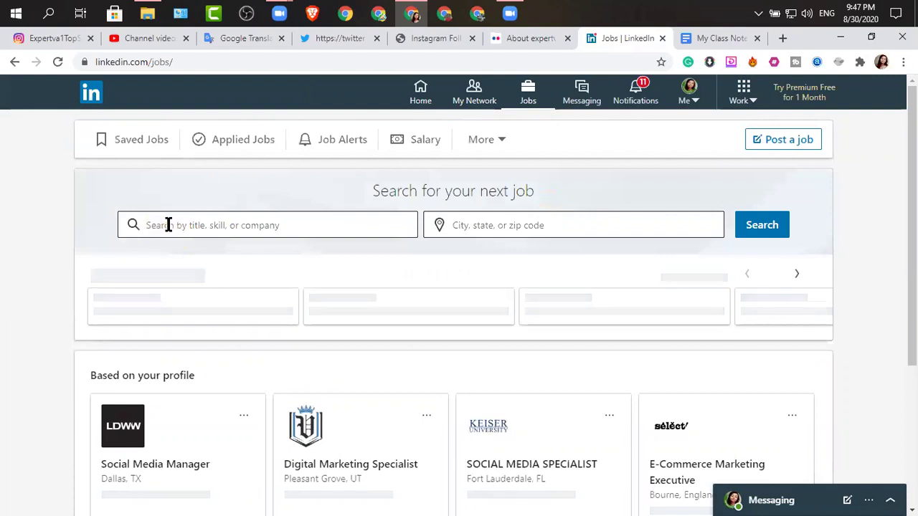
Look over the job search's location and keyword suggestions and browse the jobs recommended from the profile
{"action": "left_click", "coordinate": [517, 228]}
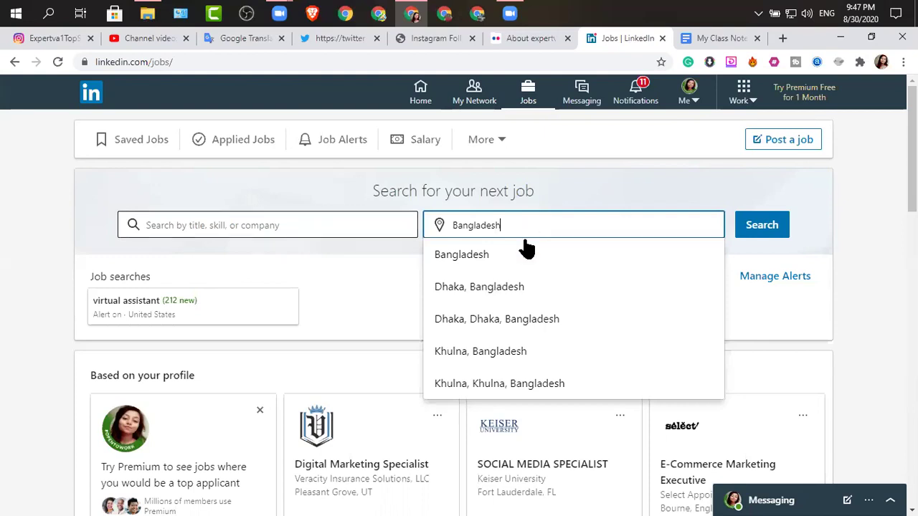
{"action": "left_click", "coordinate": [172, 229]}
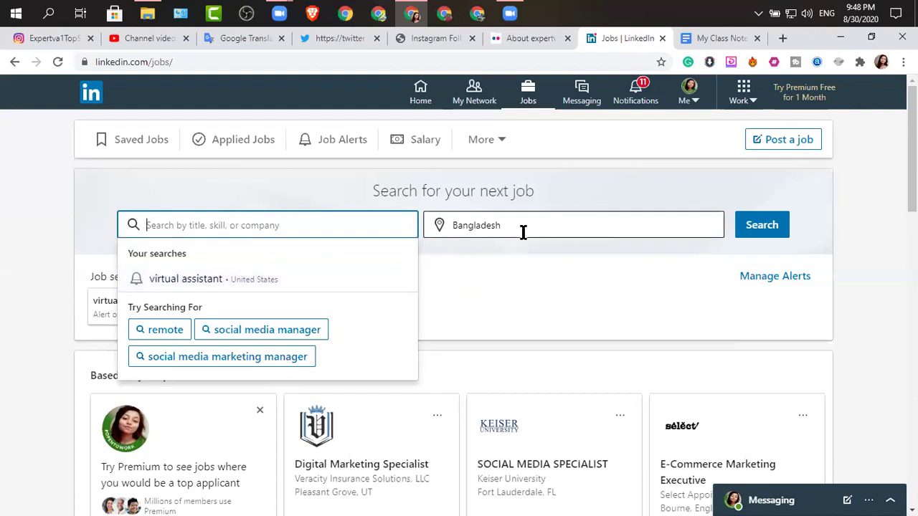
{"action": "scroll", "coordinate": [352, 371], "scroll_direction": "down", "scroll_amount": 2}
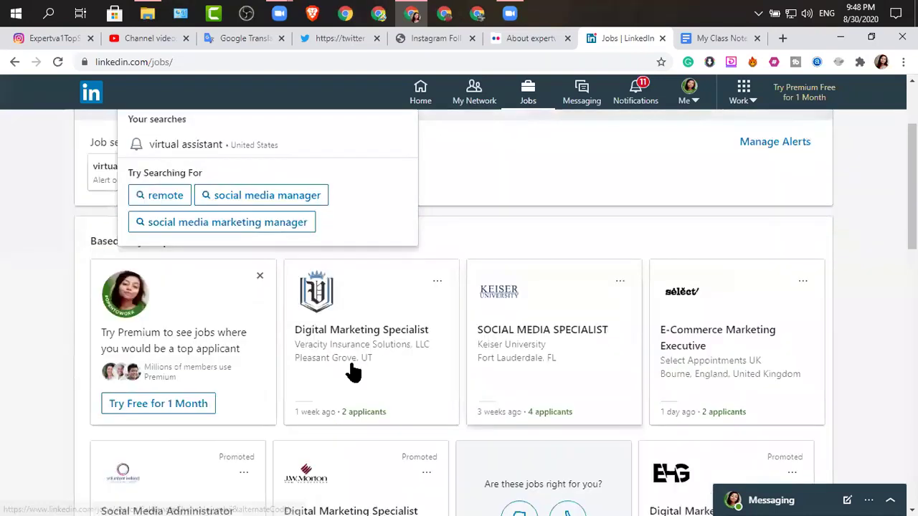
{"action": "scroll", "coordinate": [426, 416], "scroll_direction": "down", "scroll_amount": 2}
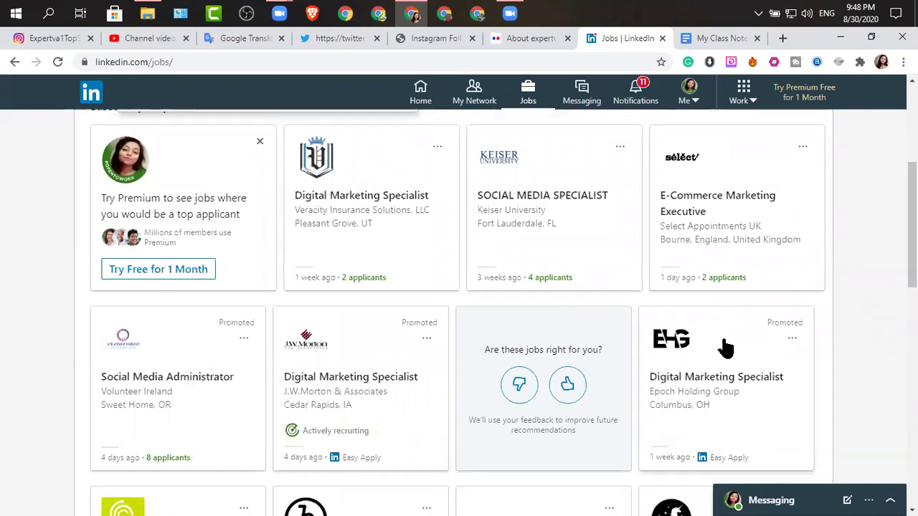
{"action": "scroll", "coordinate": [635, 338], "scroll_direction": "down", "scroll_amount": 3}
{"action": "scroll", "coordinate": [531, 252], "scroll_direction": "up", "scroll_amount": 6}
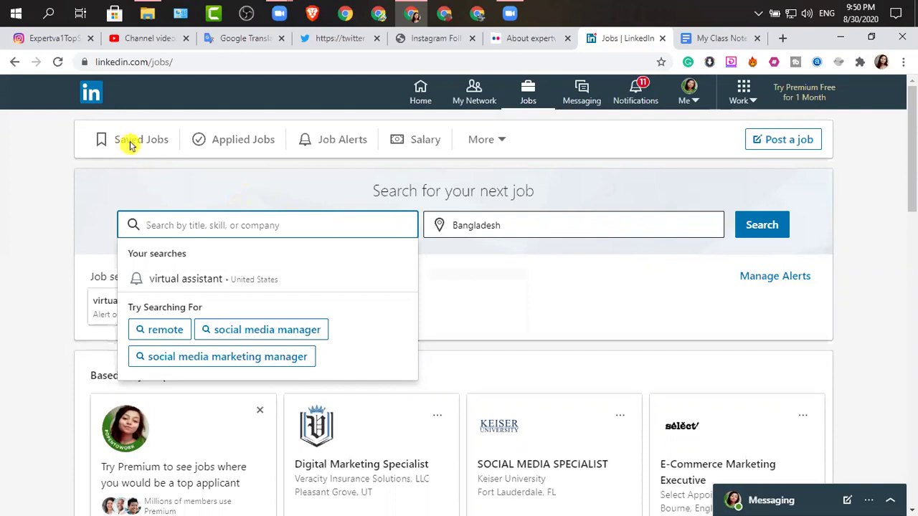
View the additional job tools offered on the Jobs page, such as Interview Prep and Resume Builder
{"action": "scroll", "coordinate": [308, 365], "scroll_direction": "down", "scroll_amount": 3}
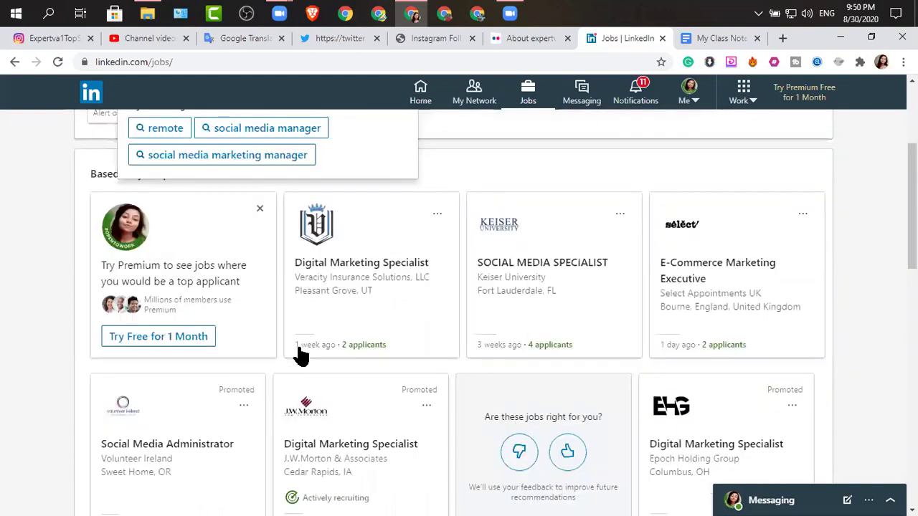
{"action": "scroll", "coordinate": [144, 152], "scroll_direction": "up", "scroll_amount": 3}
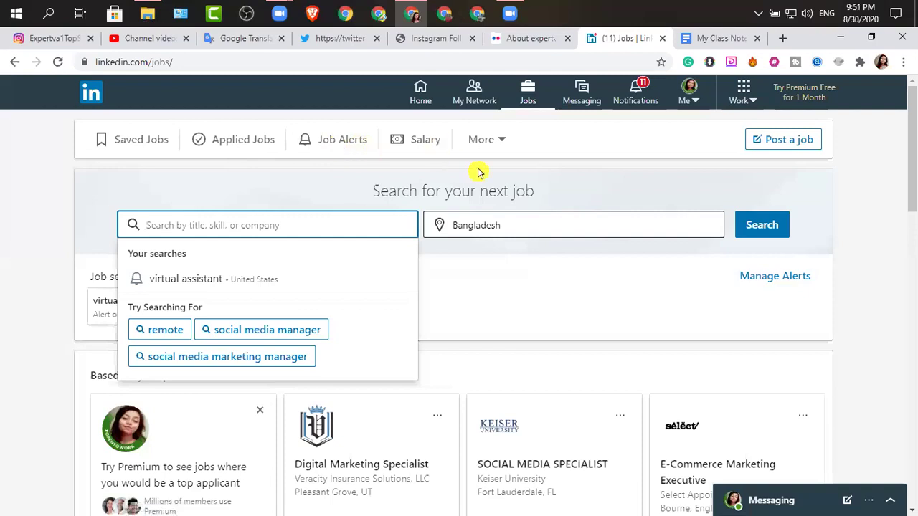
{"action": "left_click", "coordinate": [501, 143]}
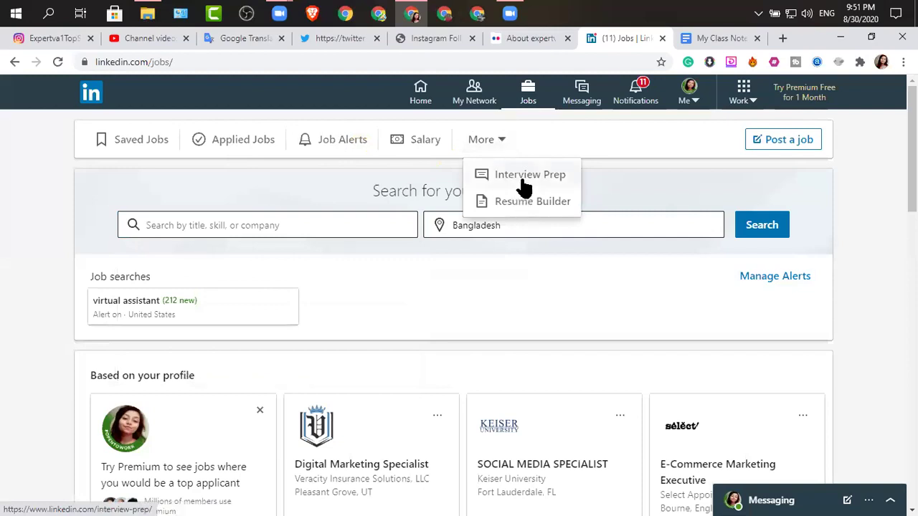
{"action": "left_click", "coordinate": [495, 139]}
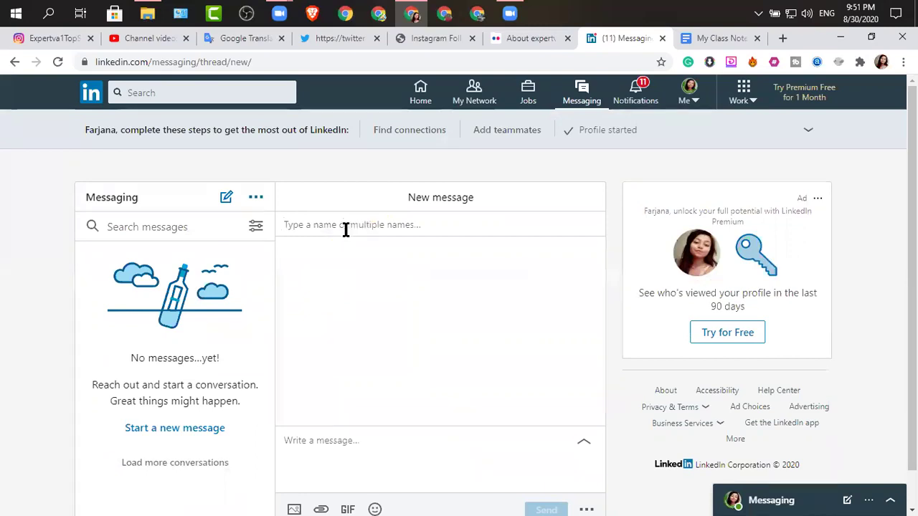
Look over the new message form in Messaging, including its recipient and message fields
{"action": "left_click", "coordinate": [452, 483]}
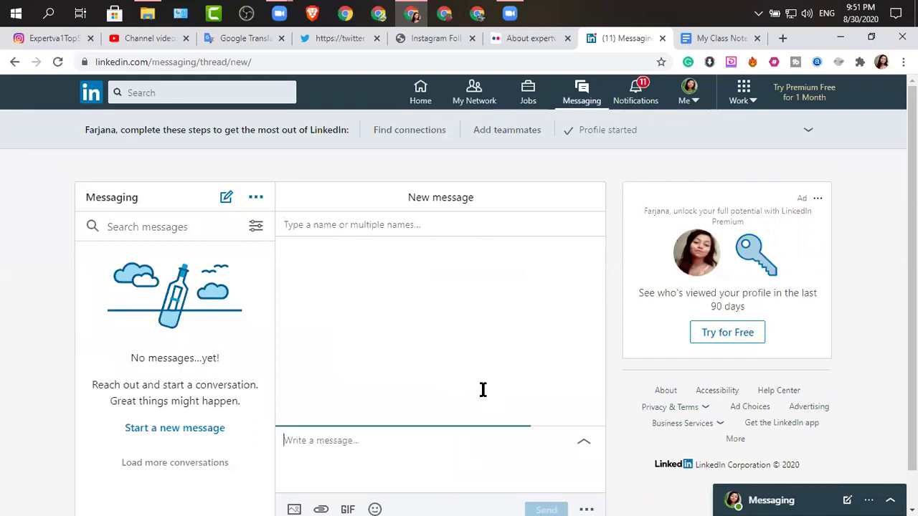
{"action": "scroll", "coordinate": [449, 365], "scroll_direction": "down", "scroll_amount": 1}
{"action": "scroll", "coordinate": [559, 284], "scroll_direction": "up", "scroll_amount": 1}
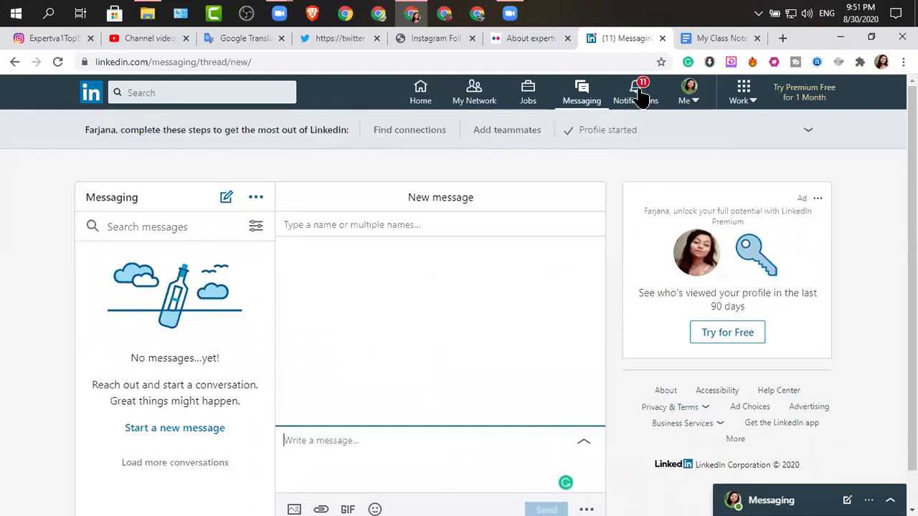
{"action": "left_click", "coordinate": [484, 236]}
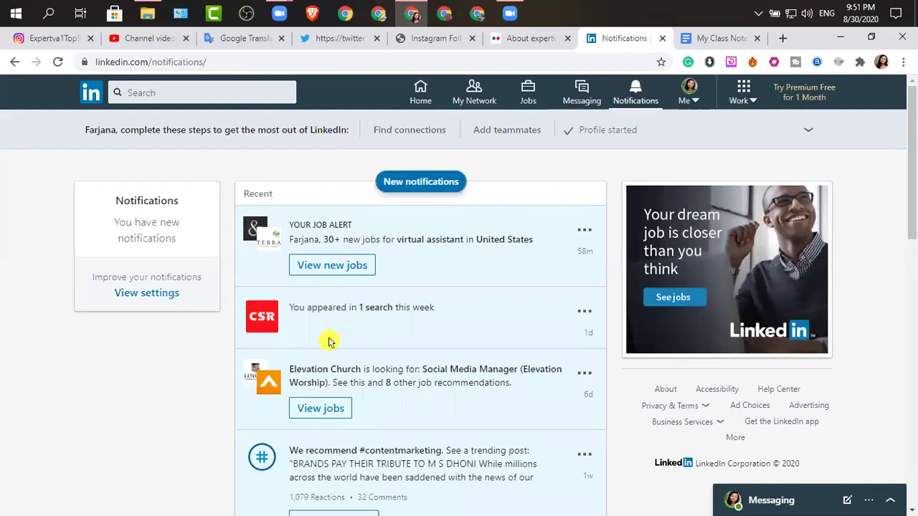
Follow the #contentmarketing hashtag recommended in the notifications and open its feed
{"action": "scroll", "coordinate": [344, 396], "scroll_direction": "down", "scroll_amount": 3}
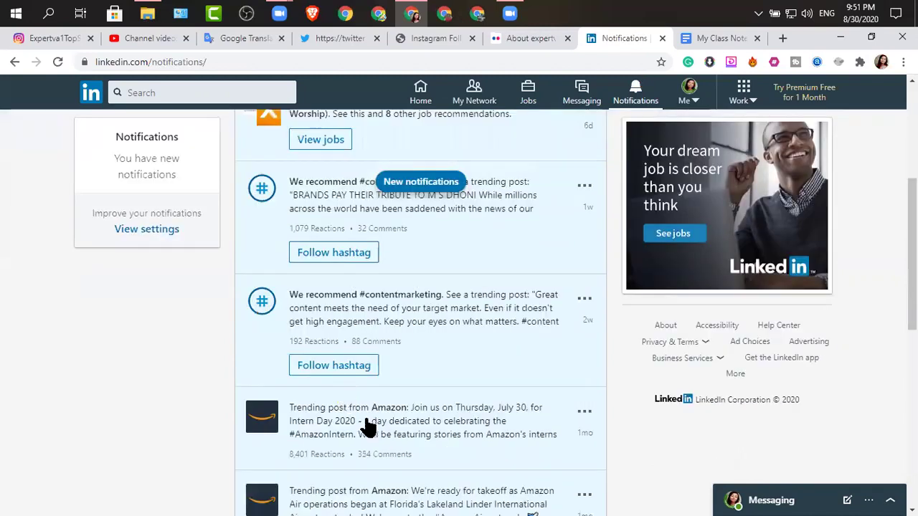
{"action": "scroll", "coordinate": [367, 416], "scroll_direction": "up", "scroll_amount": 3}
{"action": "scroll", "coordinate": [367, 389], "scroll_direction": "down", "scroll_amount": 5}
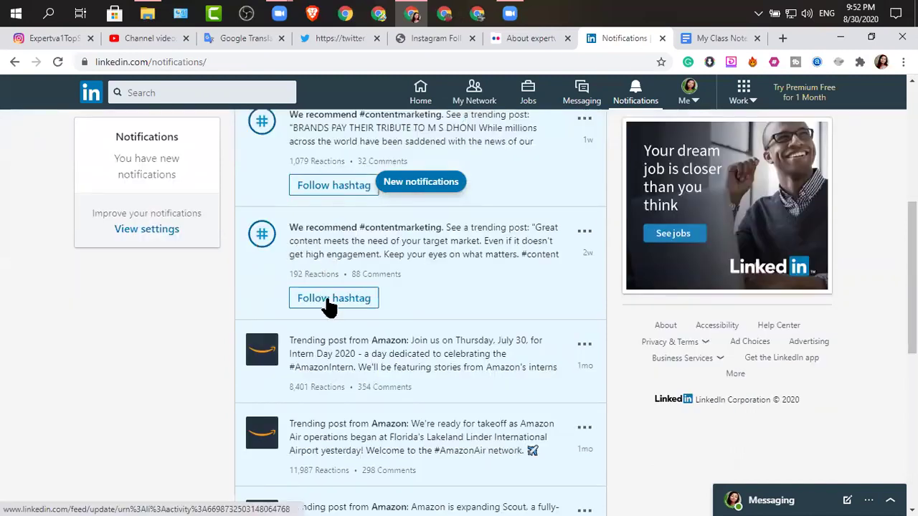
{"action": "key", "text": "F5"}
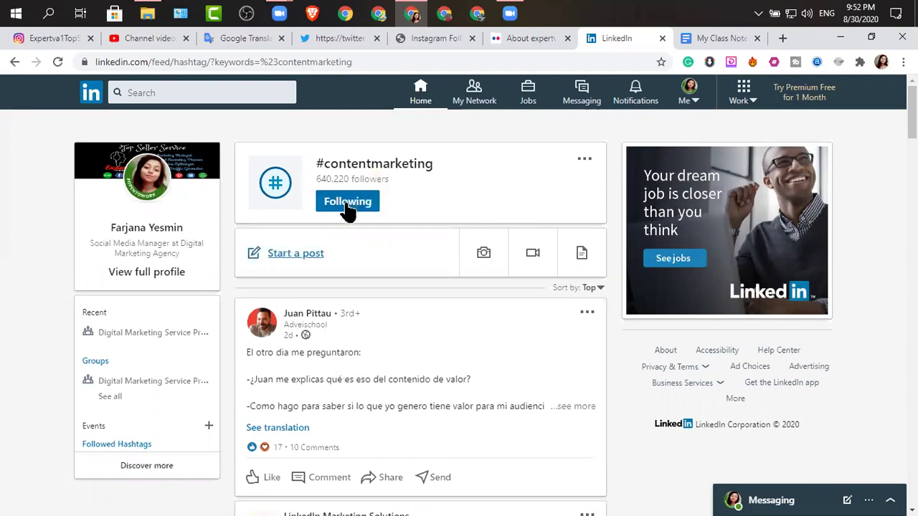
{"action": "left_click", "coordinate": [347, 208]}
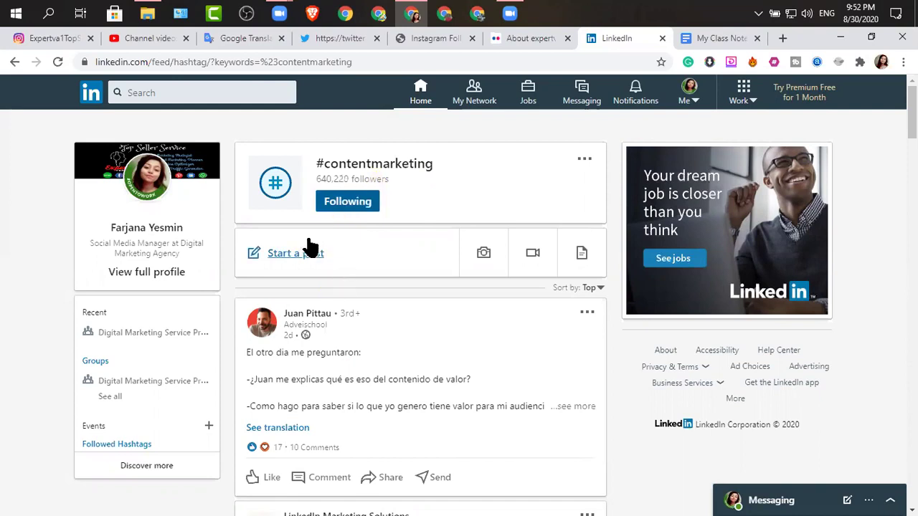
Return to the notifications page and look over the additional LinkedIn products and business services
{"action": "left_click", "coordinate": [636, 92]}
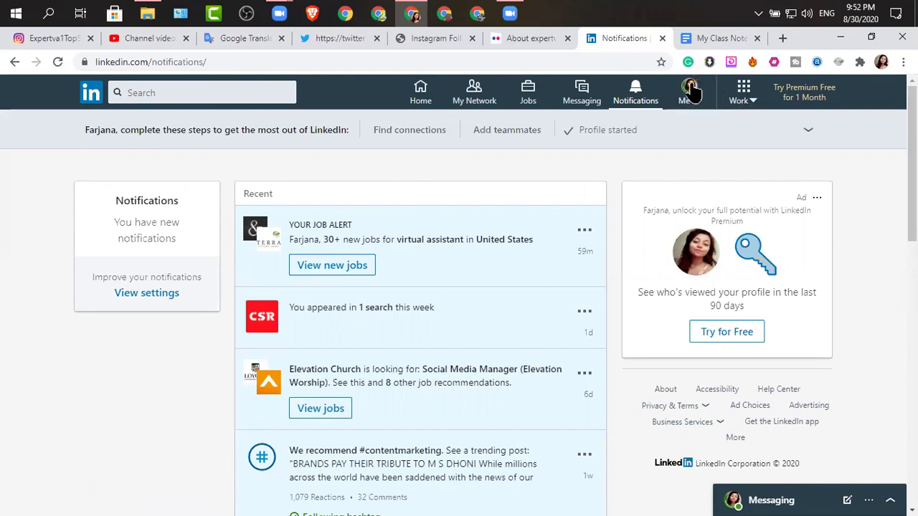
{"action": "left_click", "coordinate": [170, 93]}
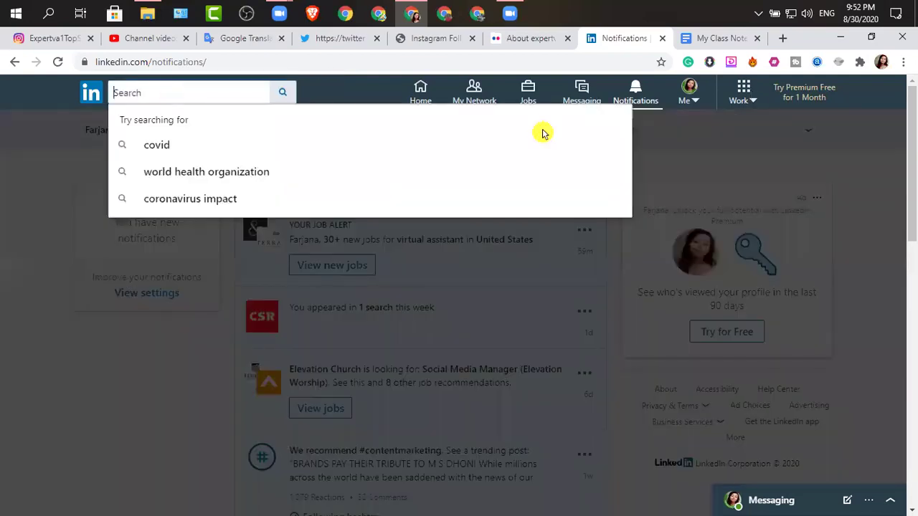
{"action": "left_click", "coordinate": [758, 104]}
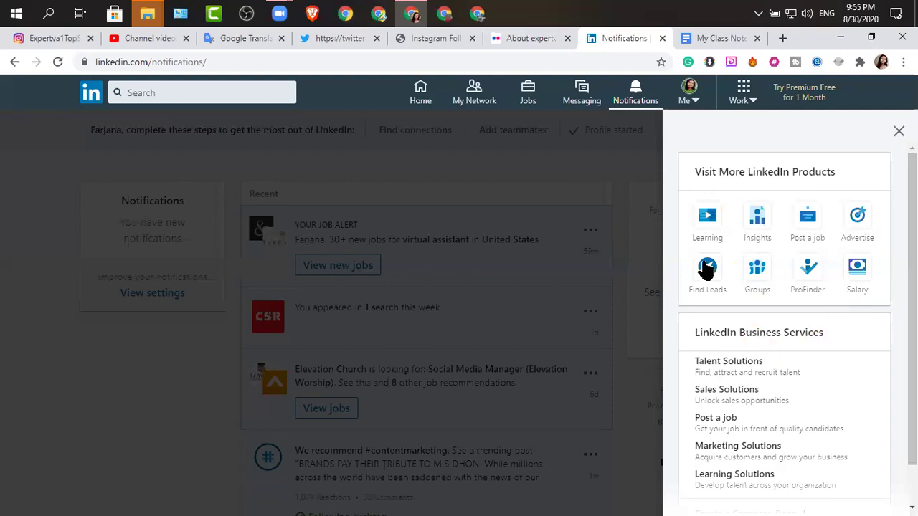
{"action": "scroll", "coordinate": [801, 300], "scroll_direction": "down", "scroll_amount": 1}
{"action": "scroll", "coordinate": [802, 301], "scroll_direction": "down", "scroll_amount": 1}
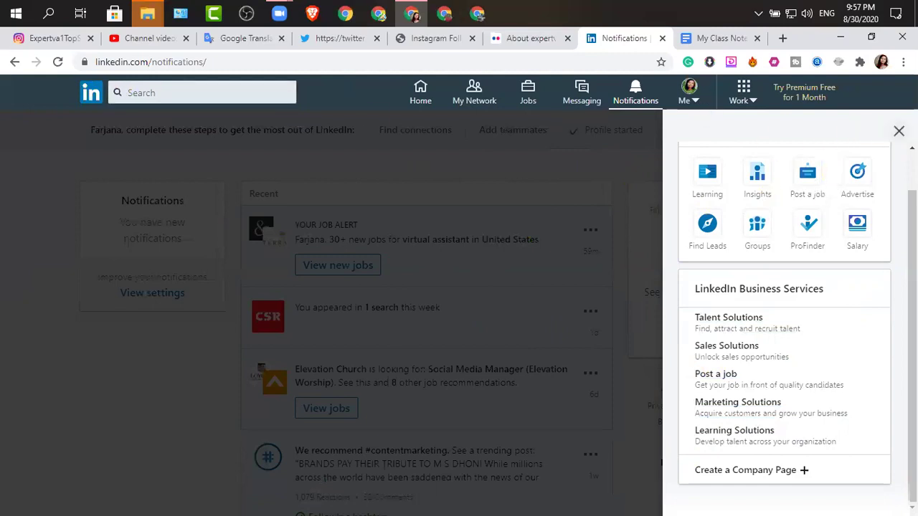
{"action": "scroll", "coordinate": [789, 280], "scroll_direction": "up", "scroll_amount": 1}
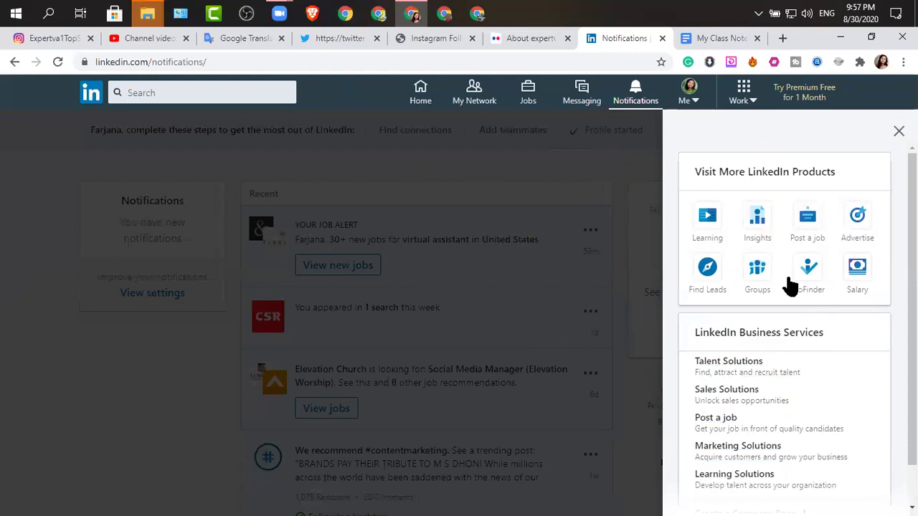
{"action": "left_click", "coordinate": [899, 131]}
Search LinkedIn for "digital marketing" and show all results
{"action": "left_click", "coordinate": [215, 95]}
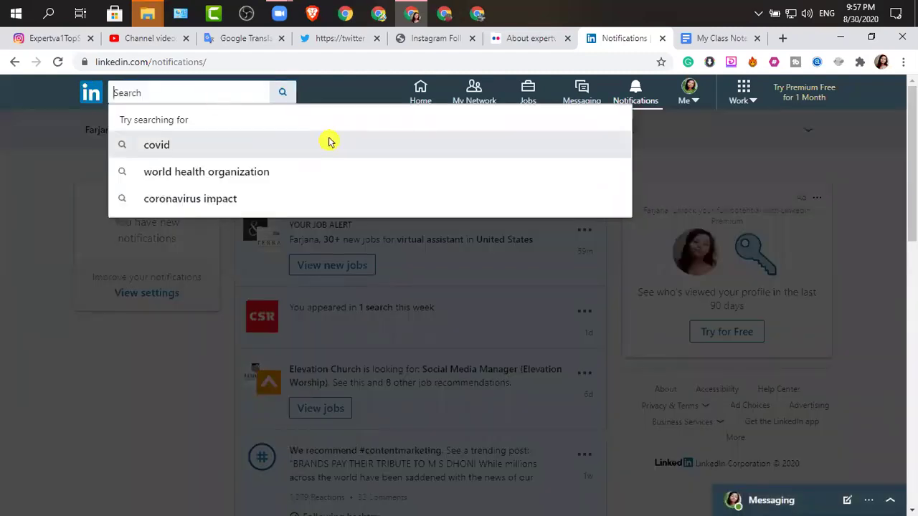
{"action": "type", "text": "digital ma"}
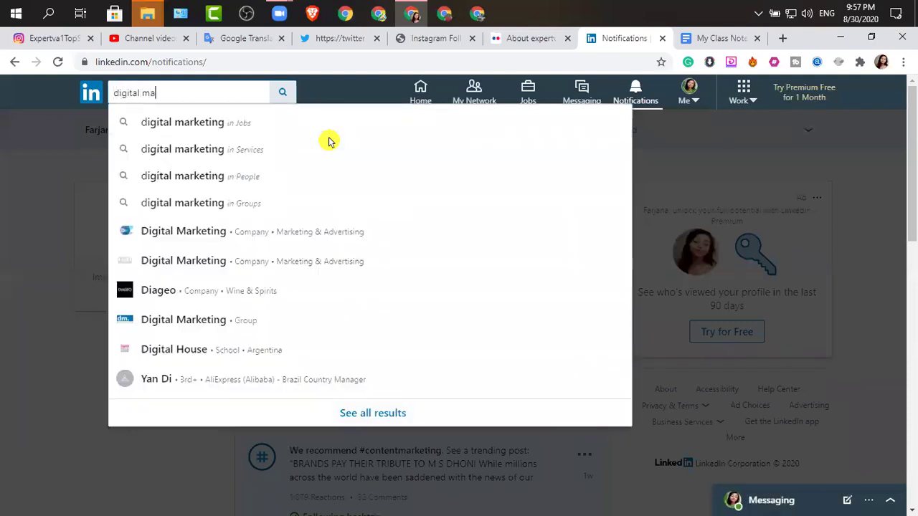
{"action": "type", "text": "rke"}
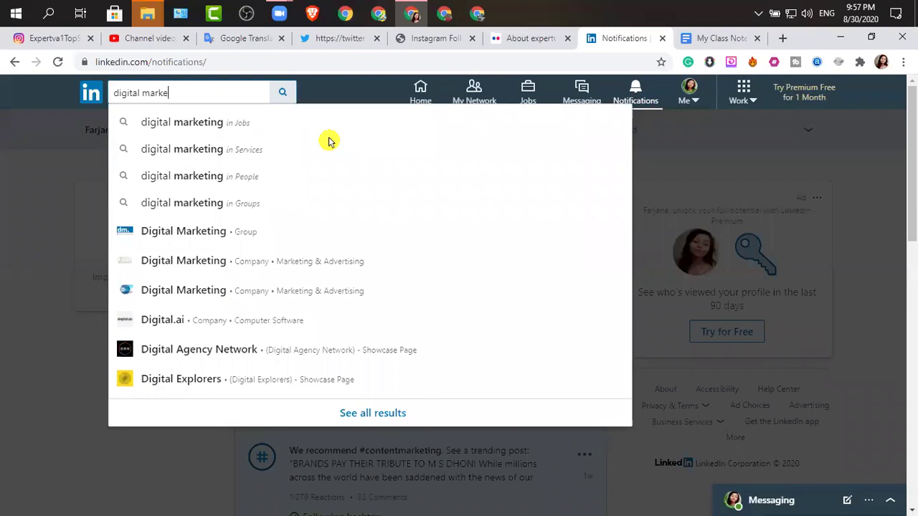
{"action": "type", "text": "ting"}
{"action": "left_click", "coordinate": [296, 123]}
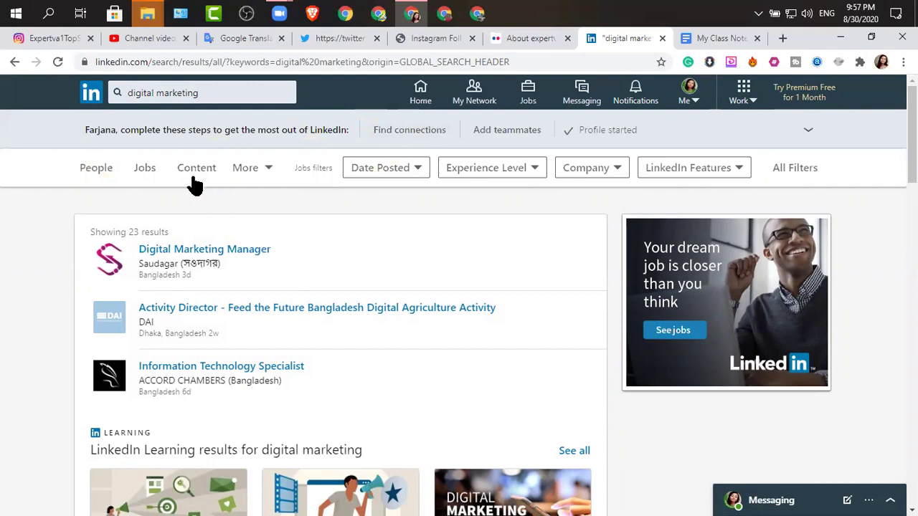
Restrict the "digital marketing" search results to groups
{"action": "left_click", "coordinate": [207, 97]}
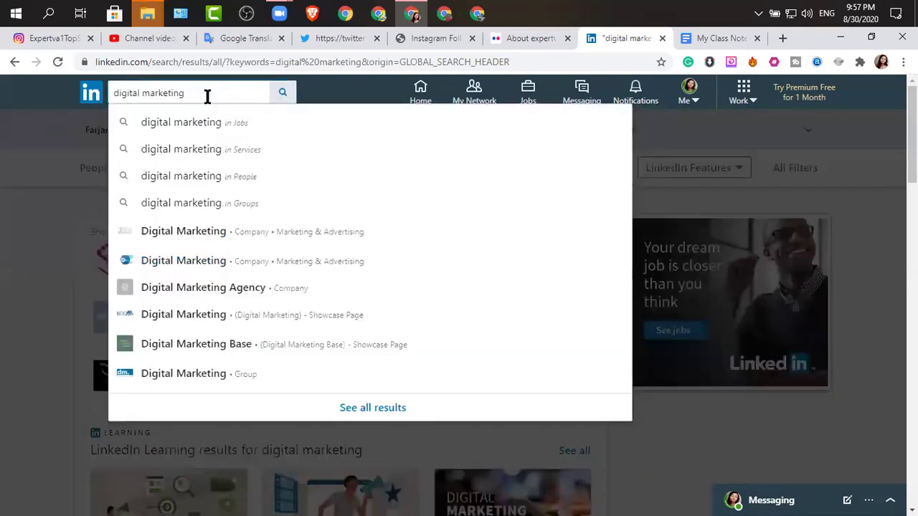
{"action": "left_click", "coordinate": [56, 114]}
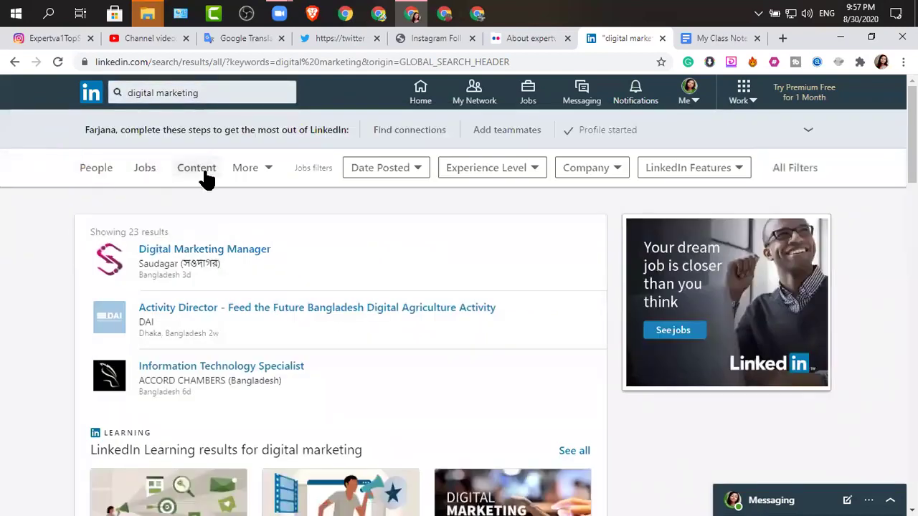
{"action": "left_click", "coordinate": [267, 171]}
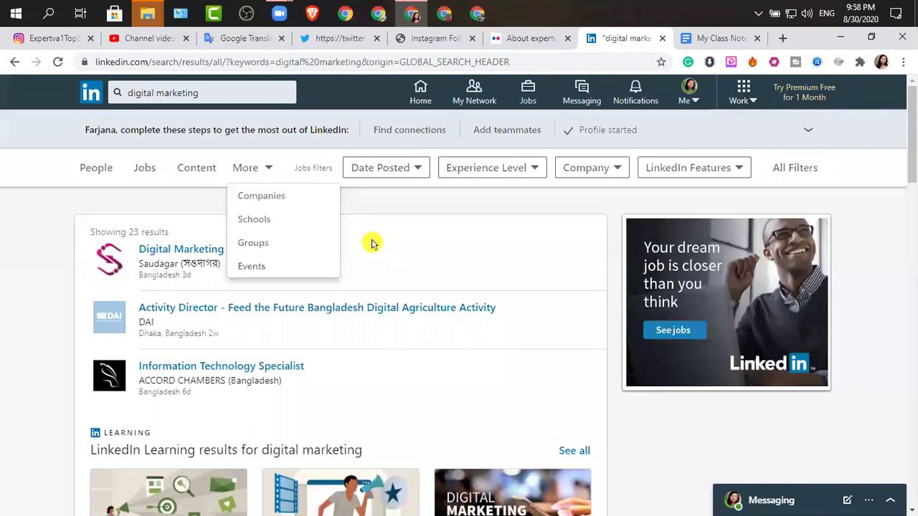
{"action": "left_click", "coordinate": [255, 245]}
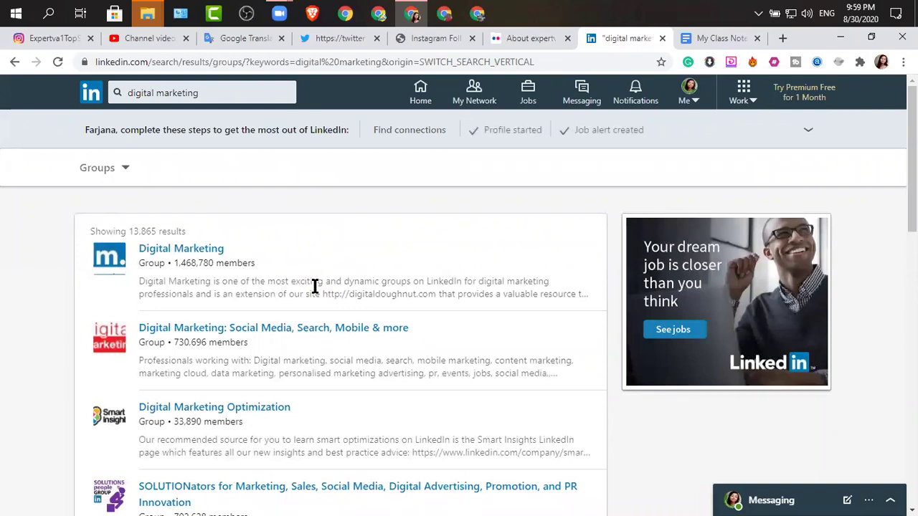
Open the first Digital Marketing group in the results and review its description, member highlights and related groups
{"action": "left_click", "coordinate": [169, 252]}
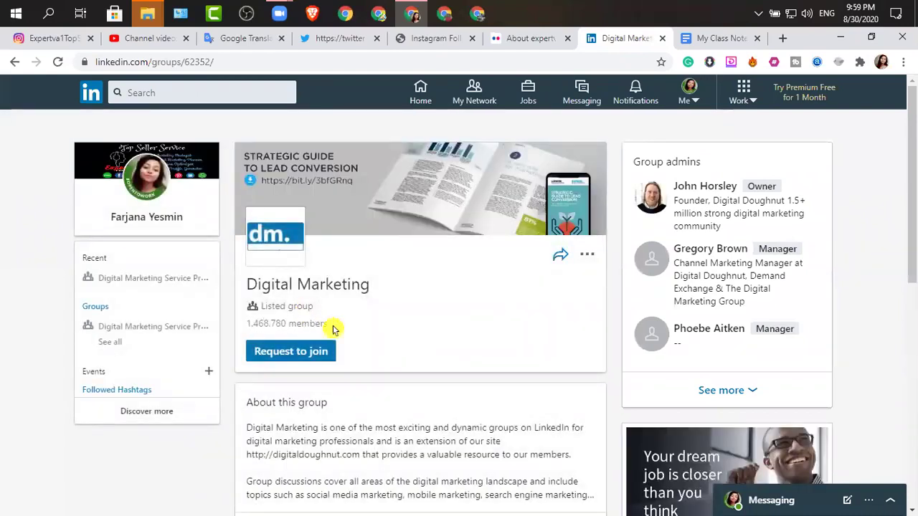
{"action": "scroll", "coordinate": [426, 337], "scroll_direction": "down", "scroll_amount": 6}
{"action": "scroll", "coordinate": [426, 336], "scroll_direction": "down", "scroll_amount": 1}
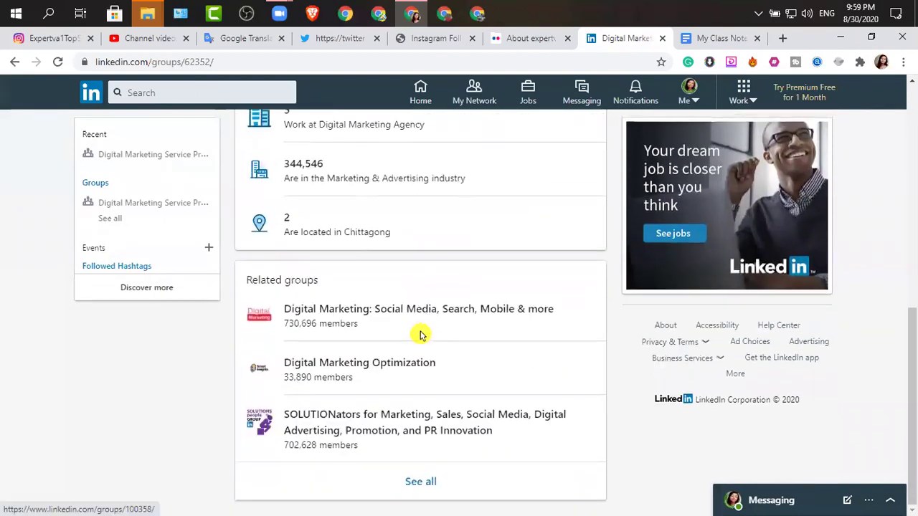
{"action": "scroll", "coordinate": [416, 335], "scroll_direction": "up", "scroll_amount": 4}
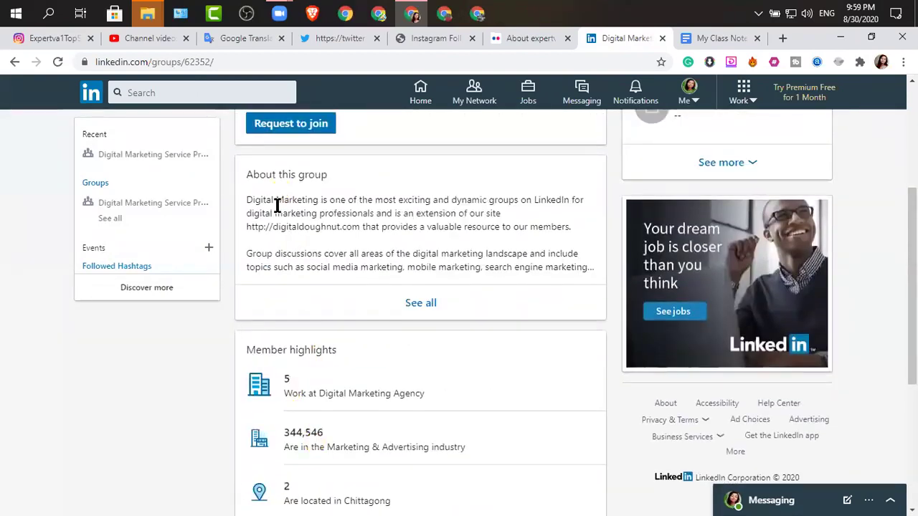
Look over the Digital Marketing group's admins, member highlights and related groups
{"action": "scroll", "coordinate": [280, 215], "scroll_direction": "up", "scroll_amount": 3}
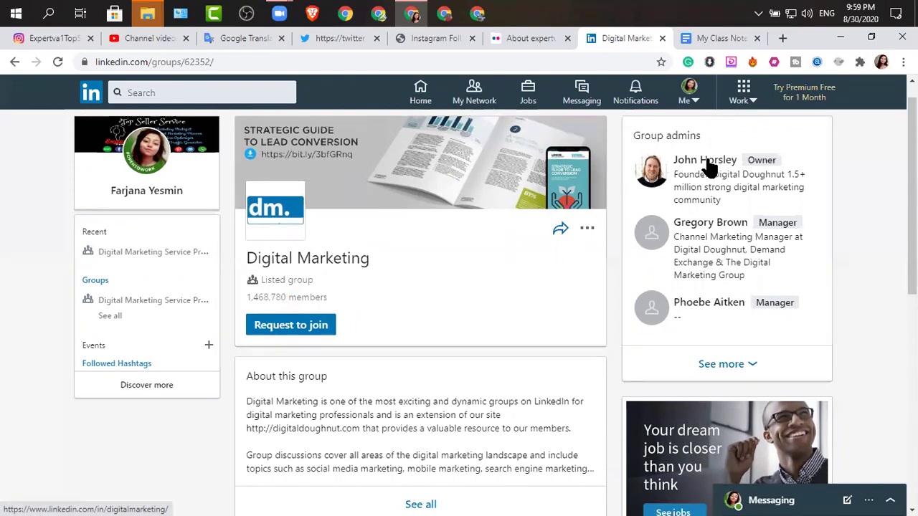
{"action": "scroll", "coordinate": [349, 316], "scroll_direction": "down", "scroll_amount": 3}
{"action": "scroll", "coordinate": [412, 392], "scroll_direction": "down", "scroll_amount": 3}
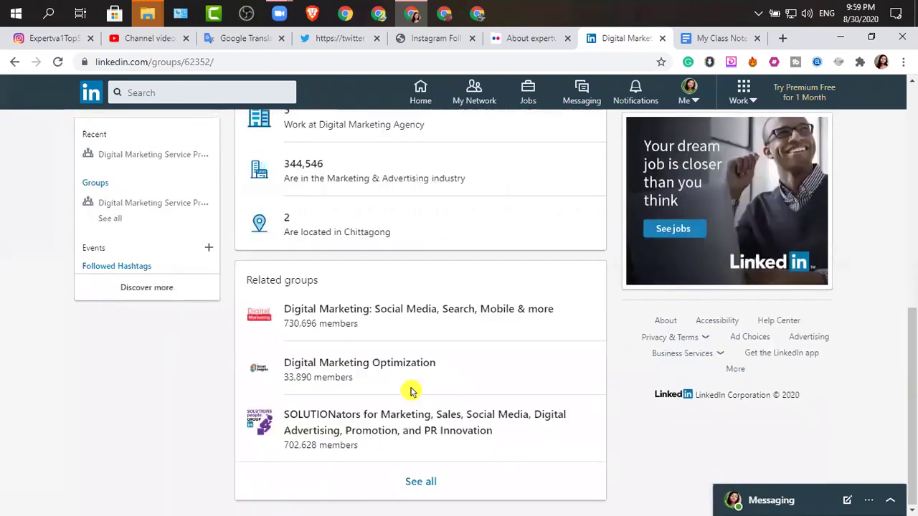
{"action": "scroll", "coordinate": [411, 390], "scroll_direction": "up", "scroll_amount": 1}
{"action": "scroll", "coordinate": [408, 387], "scroll_direction": "down", "scroll_amount": 1}
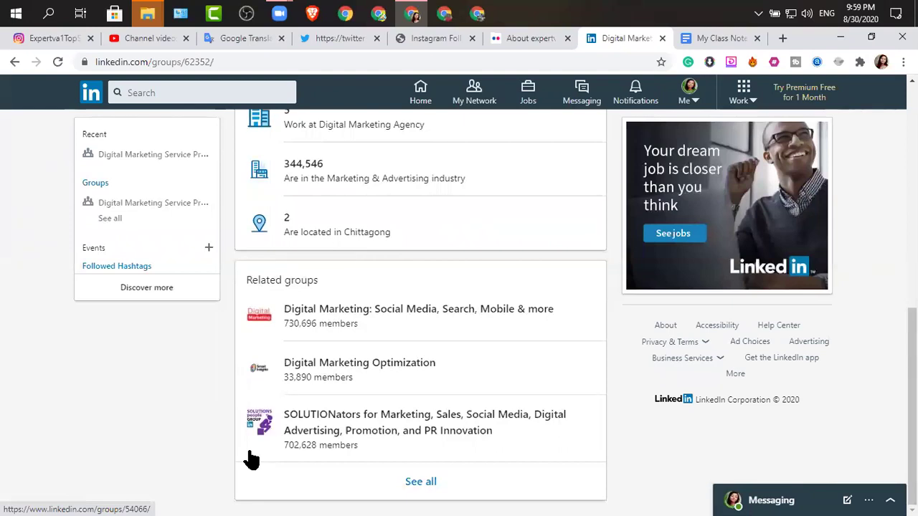
Search LinkedIn for "digital marketing" and restrict the results to people
{"action": "left_click", "coordinate": [148, 93]}
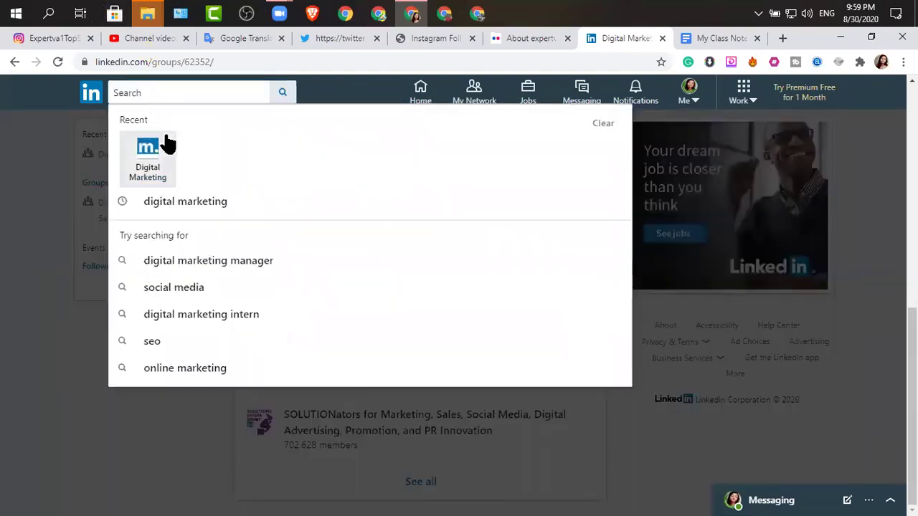
{"action": "type", "text": "di"}
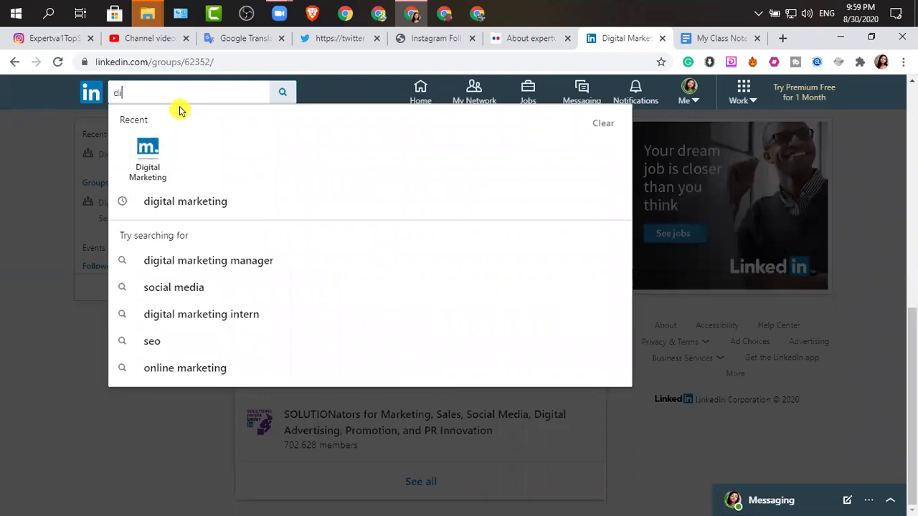
{"action": "type", "text": "gital m"}
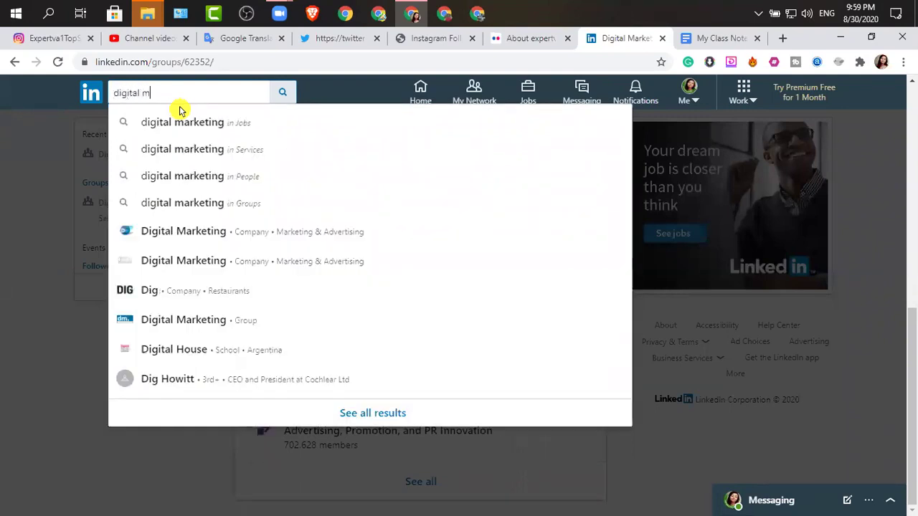
{"action": "type", "text": "arketing"}
{"action": "key", "text": "Return"}
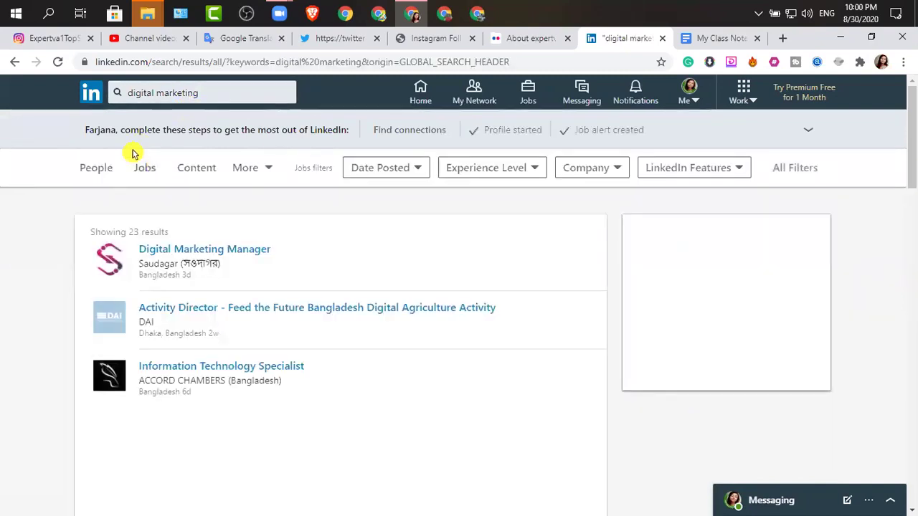
{"action": "left_click", "coordinate": [96, 170]}
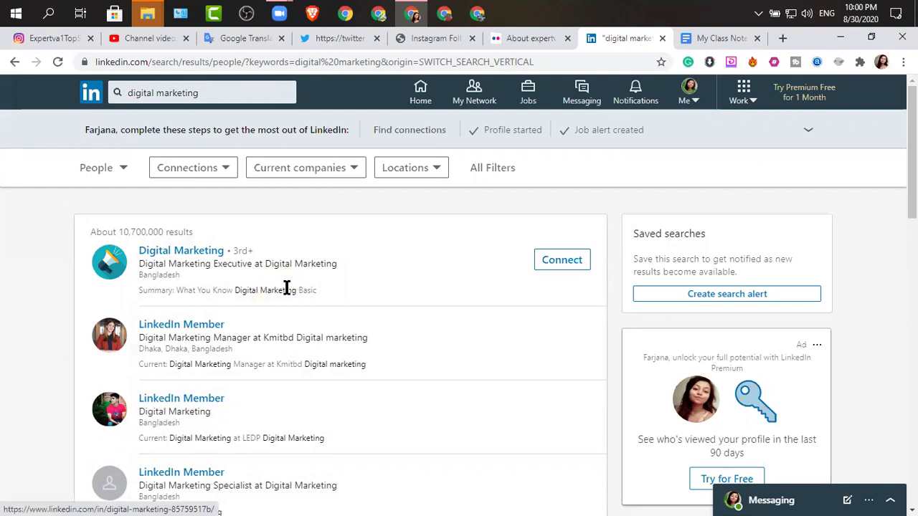
Browse the people results for "digital marketing" and try to open the second result's profile
{"action": "scroll", "coordinate": [268, 323], "scroll_direction": "down", "scroll_amount": 2}
{"action": "scroll", "coordinate": [239, 402], "scroll_direction": "down", "scroll_amount": 2}
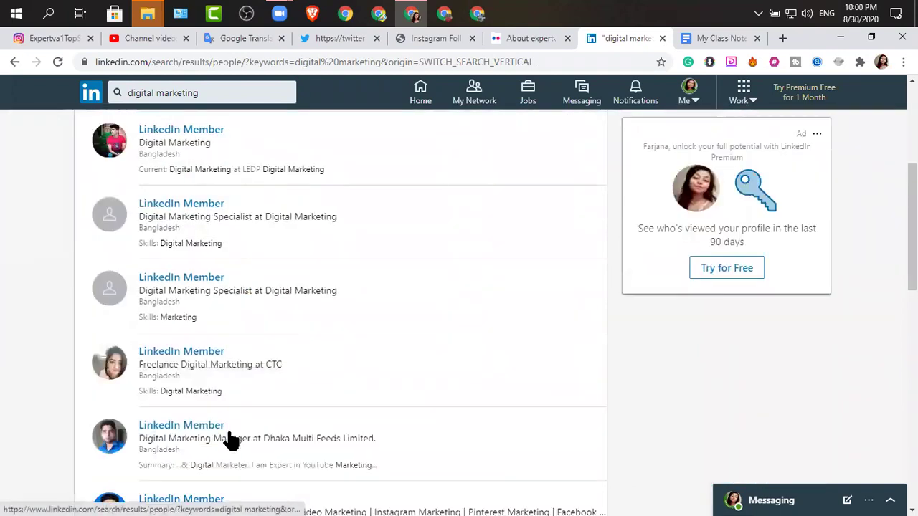
{"action": "scroll", "coordinate": [224, 456], "scroll_direction": "up", "scroll_amount": 1}
{"action": "scroll", "coordinate": [224, 456], "scroll_direction": "down", "scroll_amount": 6}
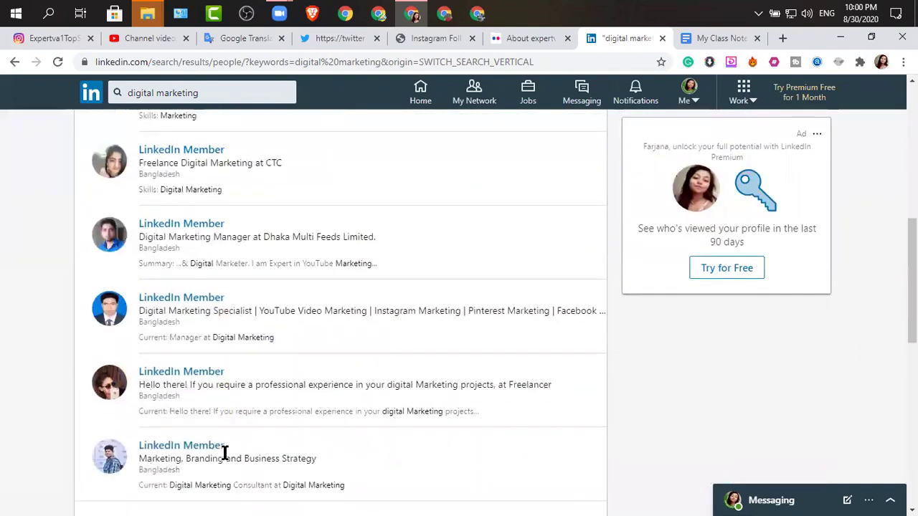
{"action": "scroll", "coordinate": [225, 456], "scroll_direction": "up", "scroll_amount": 10}
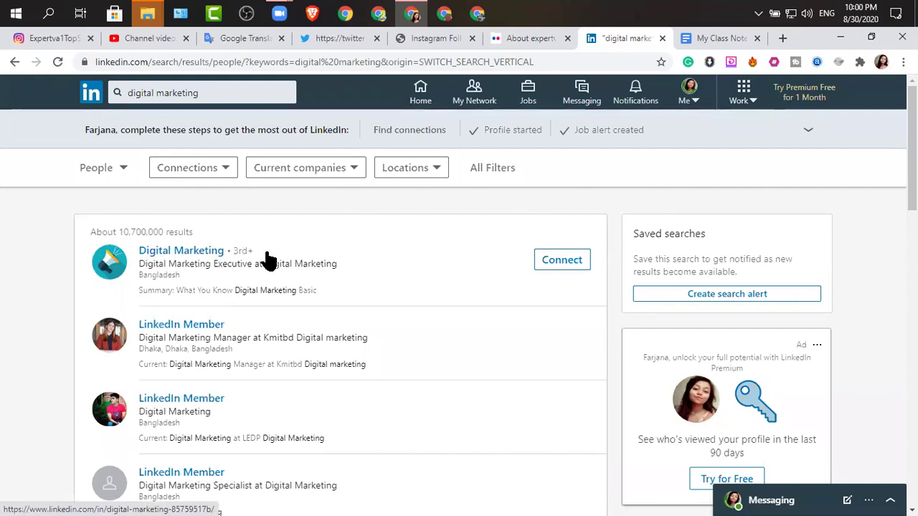
{"action": "scroll", "coordinate": [183, 415], "scroll_direction": "down", "scroll_amount": 3}
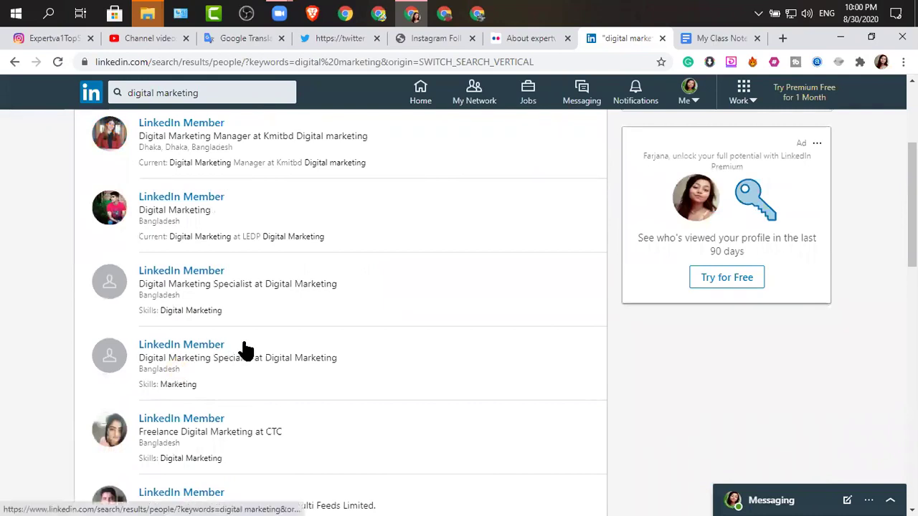
{"action": "scroll", "coordinate": [251, 351], "scroll_direction": "up", "scroll_amount": 3}
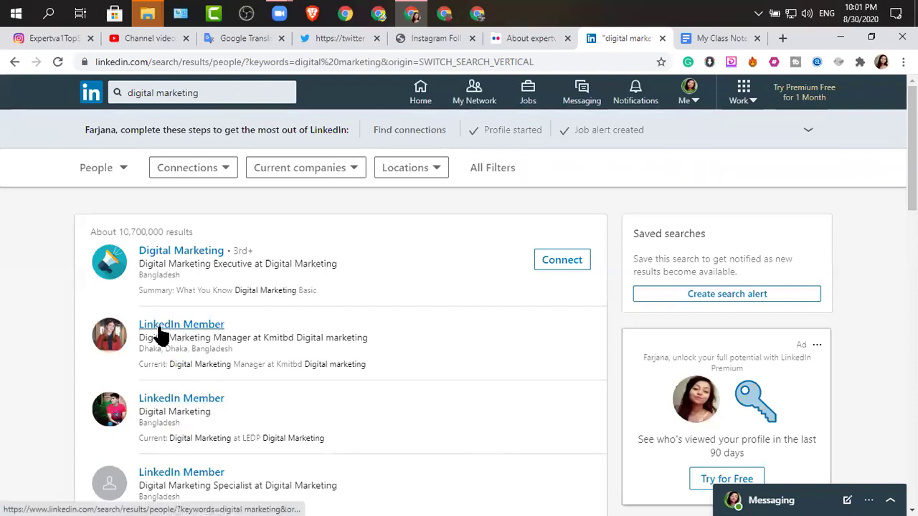
{"action": "left_click", "coordinate": [215, 327]}
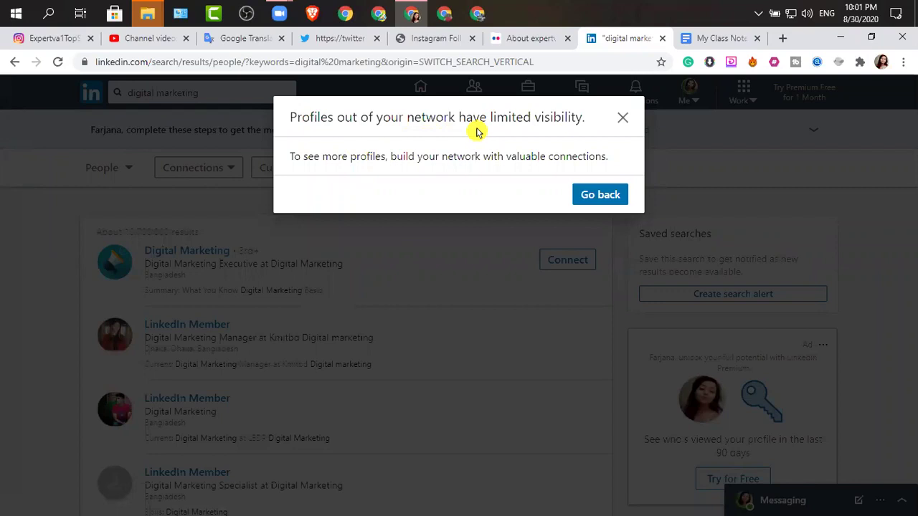
{"action": "left_click", "coordinate": [622, 119]}
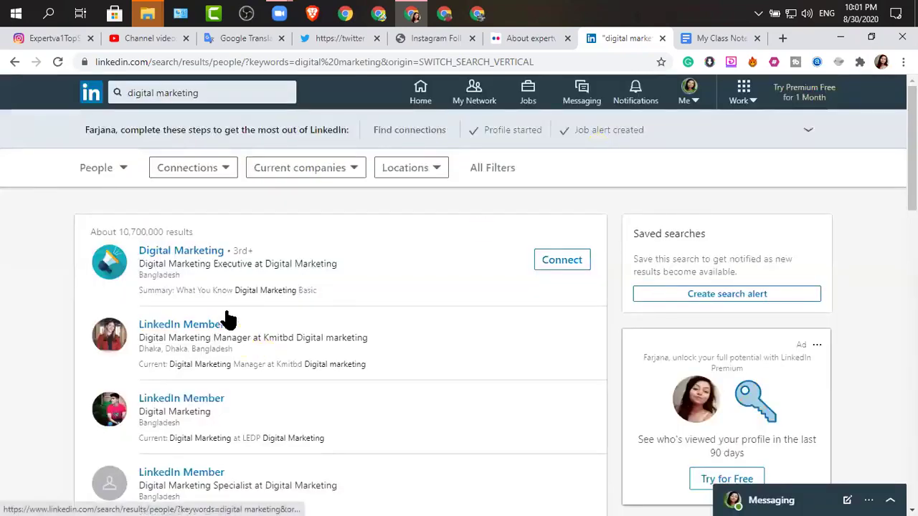
Open the first people result, Digital Marketing, and review the profile's About, Experience, Interests and People Also Viewed sections
{"action": "left_click", "coordinate": [185, 256]}
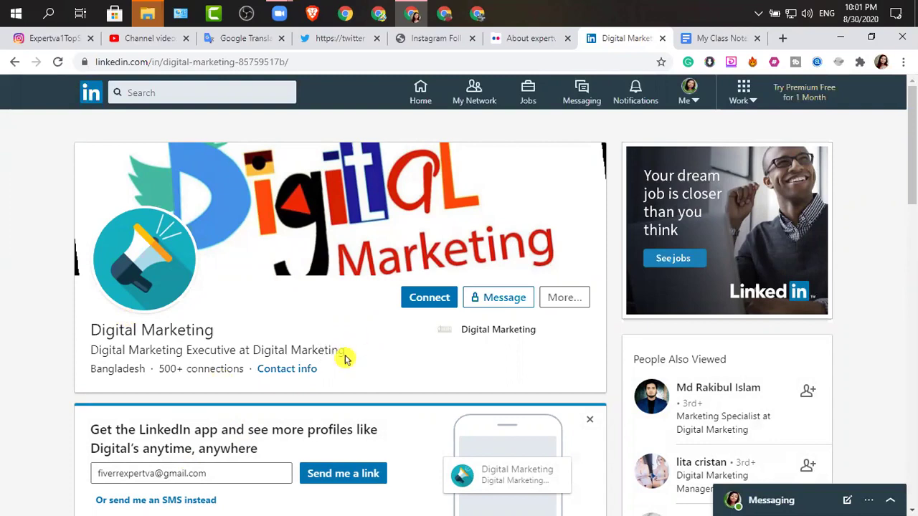
{"action": "scroll", "coordinate": [380, 381], "scroll_direction": "down", "scroll_amount": 3}
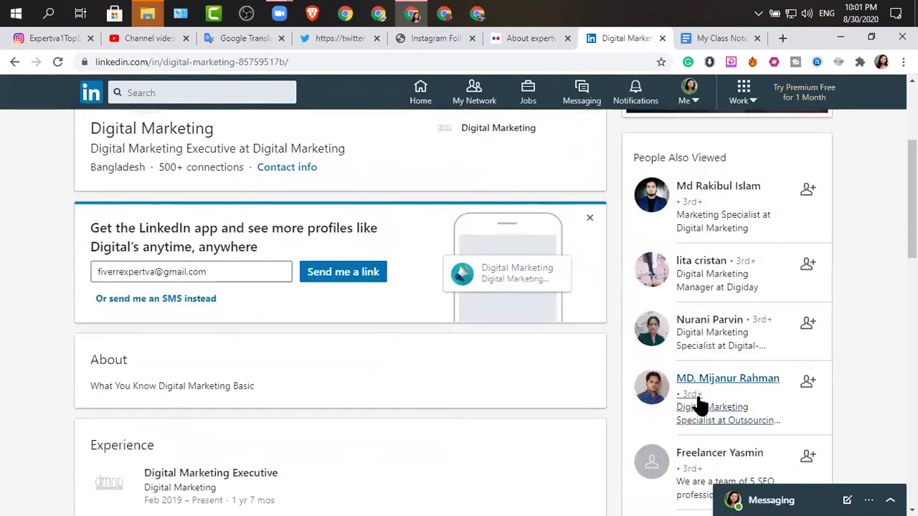
{"action": "scroll", "coordinate": [749, 215], "scroll_direction": "down", "scroll_amount": 4}
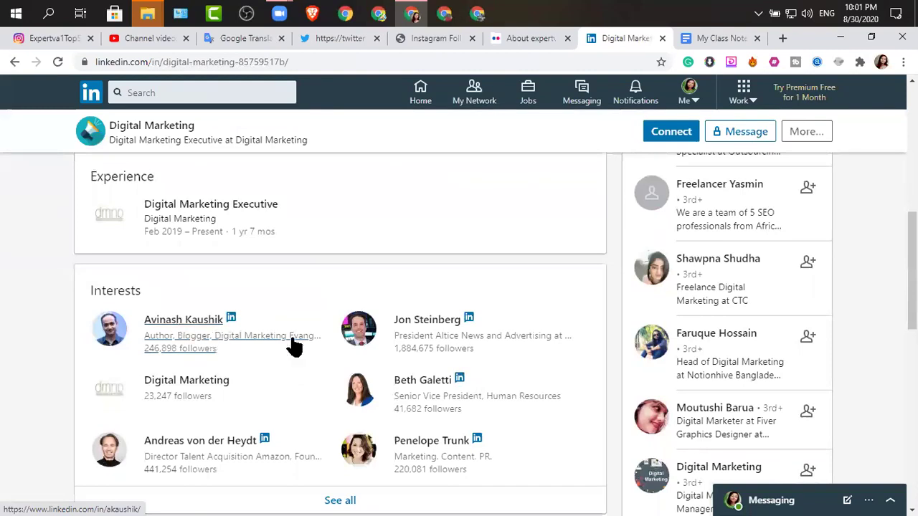
{"action": "scroll", "coordinate": [195, 368], "scroll_direction": "down", "scroll_amount": 2}
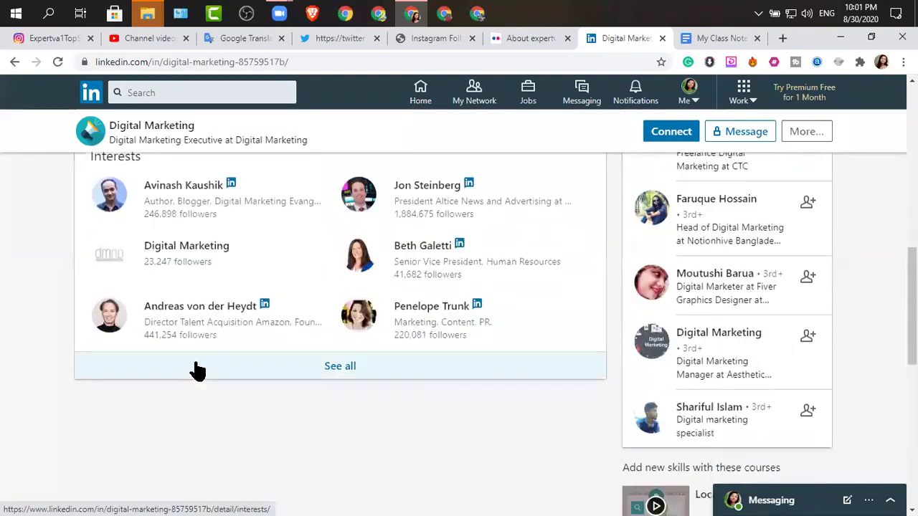
{"action": "scroll", "coordinate": [193, 291], "scroll_direction": "up", "scroll_amount": 10}
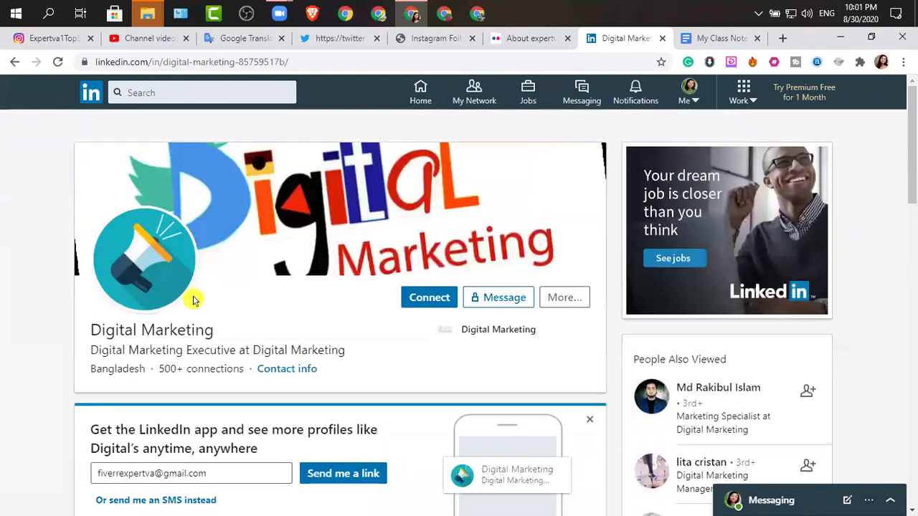
{"action": "scroll", "coordinate": [185, 316], "scroll_direction": "down", "scroll_amount": 4}
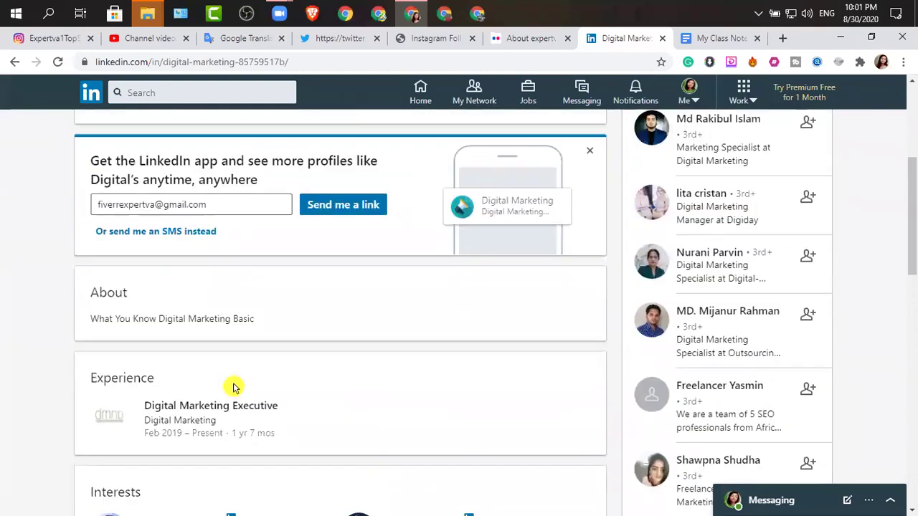
{"action": "scroll", "coordinate": [190, 310], "scroll_direction": "up", "scroll_amount": 4}
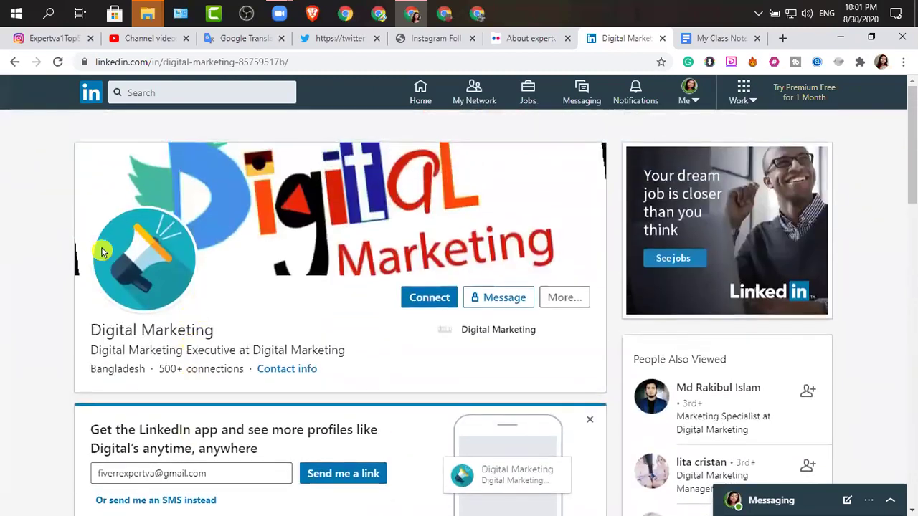
Go back to the home feed and show the comments on the Amazon post
{"action": "left_click", "coordinate": [14, 63]}
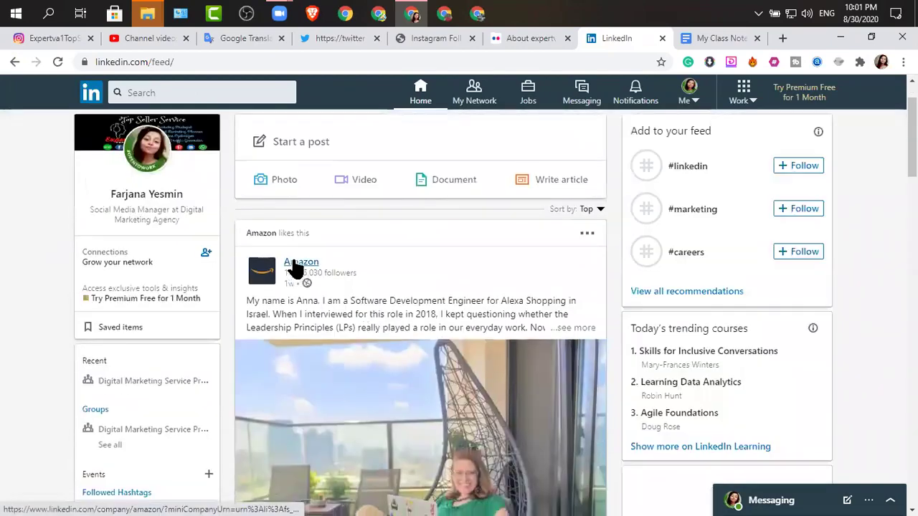
{"action": "scroll", "coordinate": [359, 298], "scroll_direction": "down", "scroll_amount": 5}
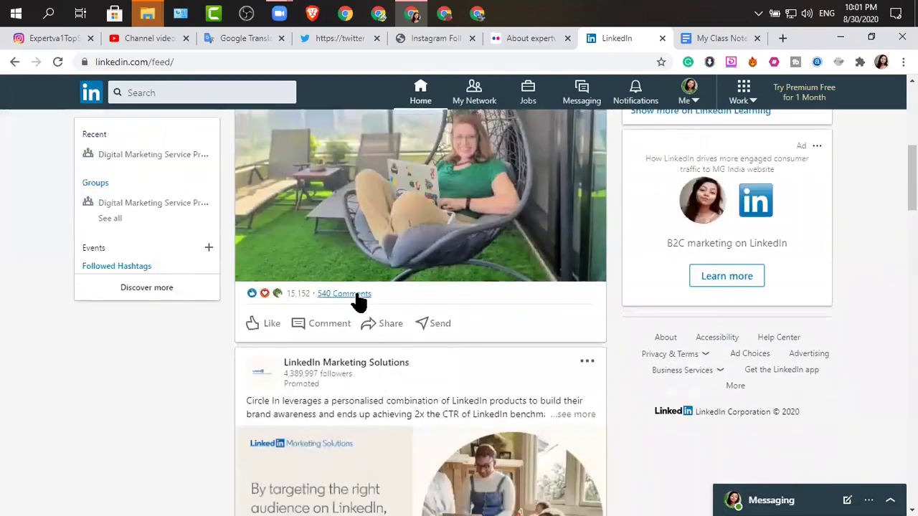
{"action": "scroll", "coordinate": [344, 287], "scroll_direction": "up", "scroll_amount": 6}
{"action": "scroll", "coordinate": [330, 304], "scroll_direction": "down", "scroll_amount": 8}
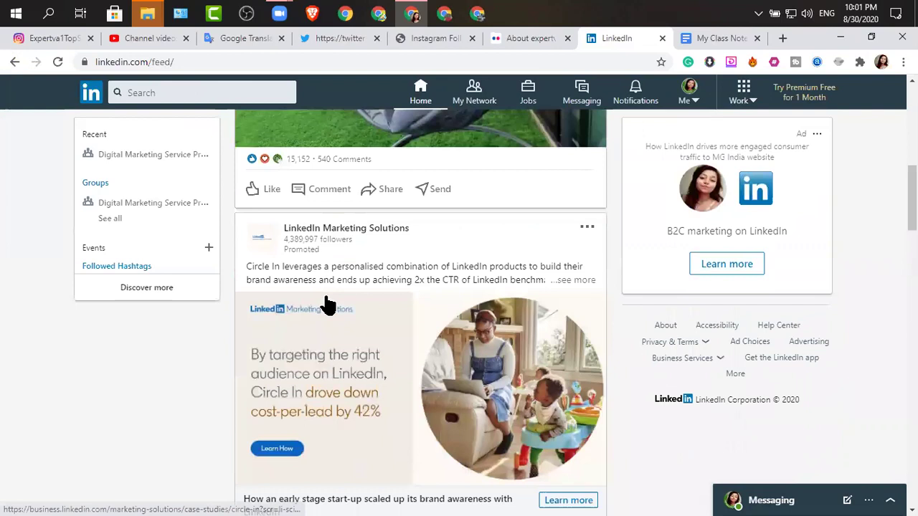
{"action": "left_click", "coordinate": [291, 169]}
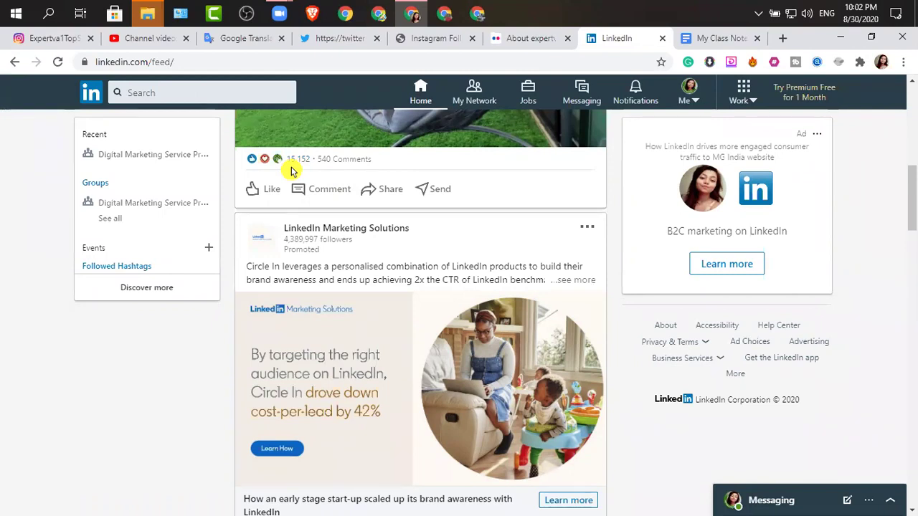
{"action": "left_click", "coordinate": [338, 161]}
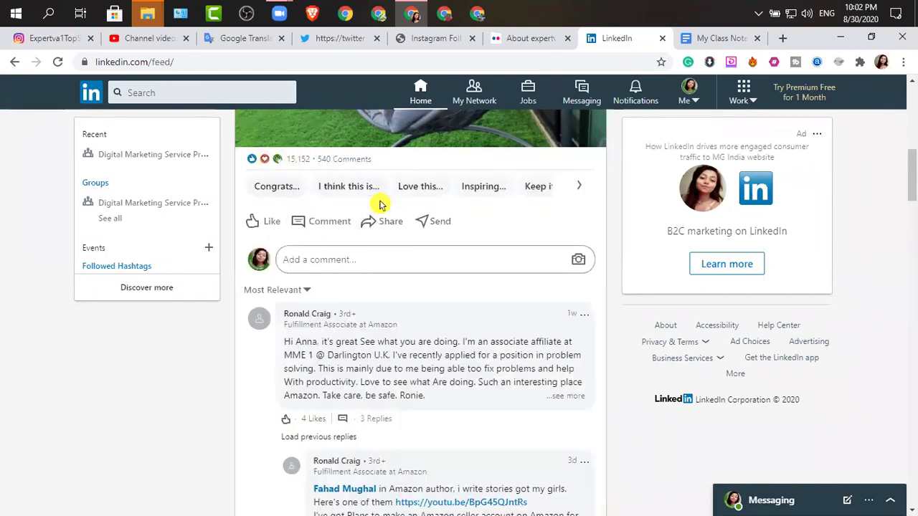
Send a connection invitation to the first commenter on the Amazon post and open that person's profile
{"action": "mouse_move", "coordinate": [303, 322]}
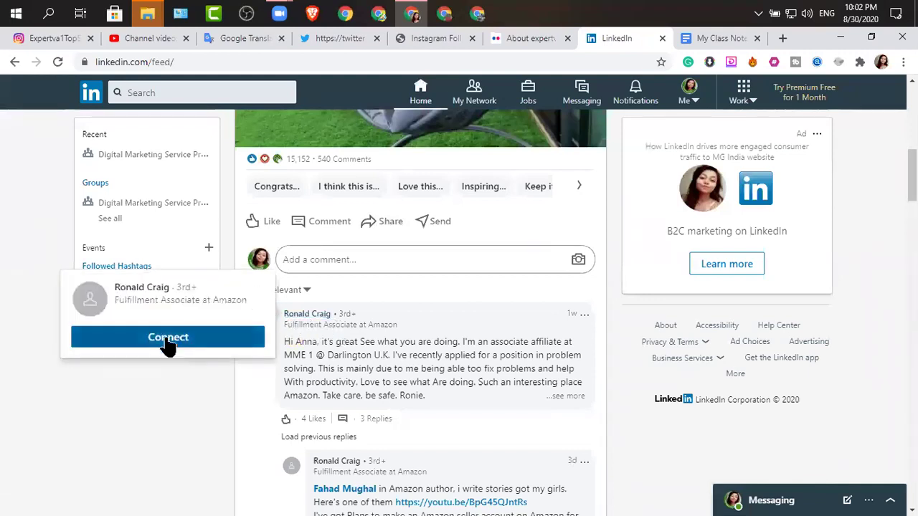
{"action": "left_click", "coordinate": [166, 338]}
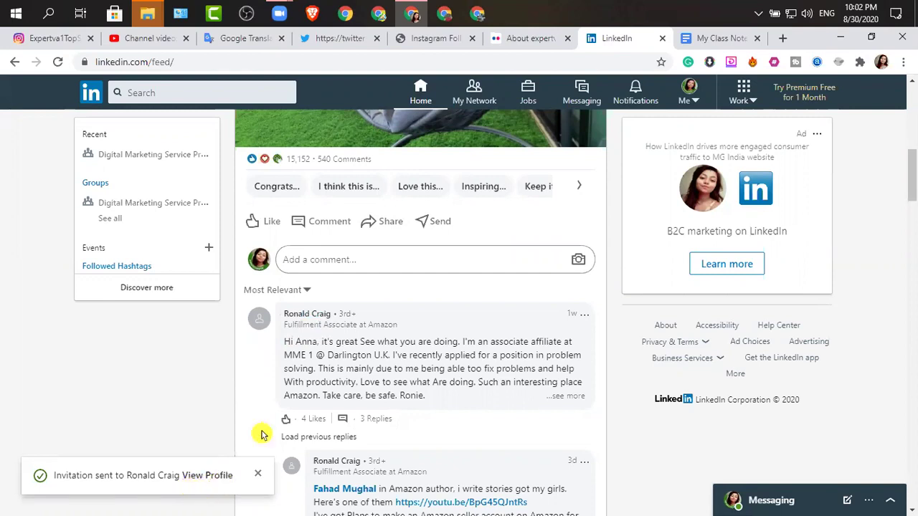
{"action": "mouse_move", "coordinate": [305, 320]}
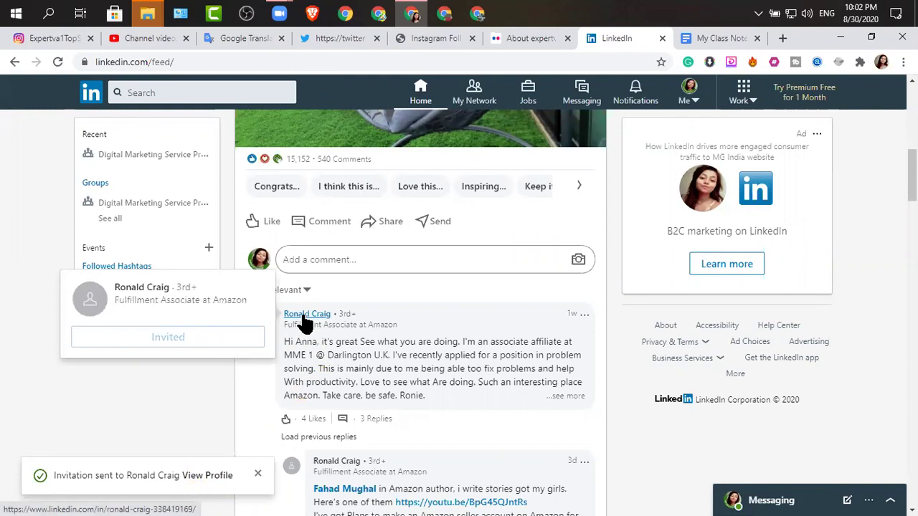
{"action": "left_click", "coordinate": [304, 316]}
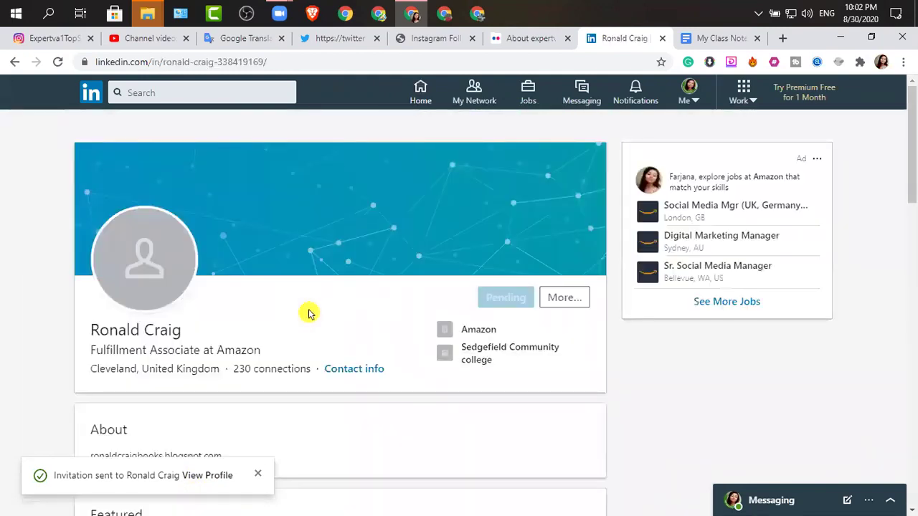
Return to the feed, show the Amazon post's comments again and open the profile of a different commenter
{"action": "left_click", "coordinate": [15, 62]}
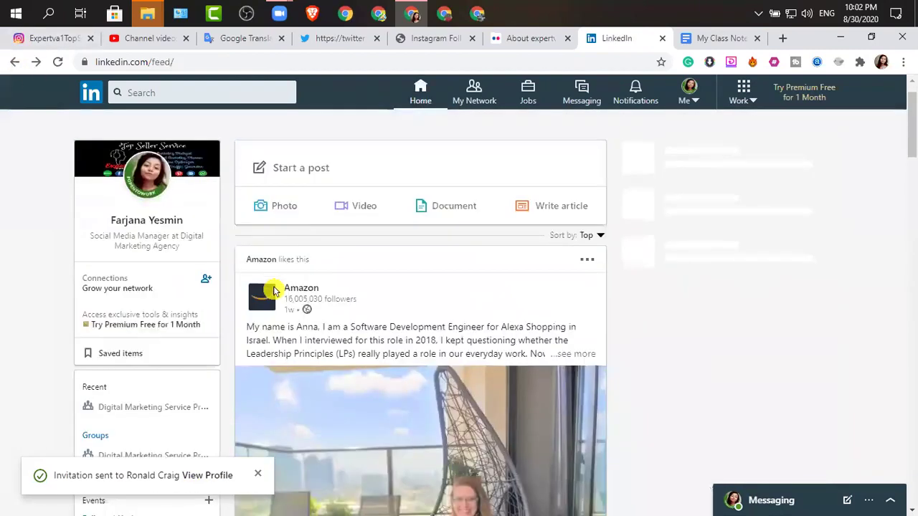
{"action": "scroll", "coordinate": [273, 294], "scroll_direction": "down", "scroll_amount": 3}
{"action": "scroll", "coordinate": [277, 296], "scroll_direction": "down", "scroll_amount": 2}
{"action": "left_click", "coordinate": [343, 295]}
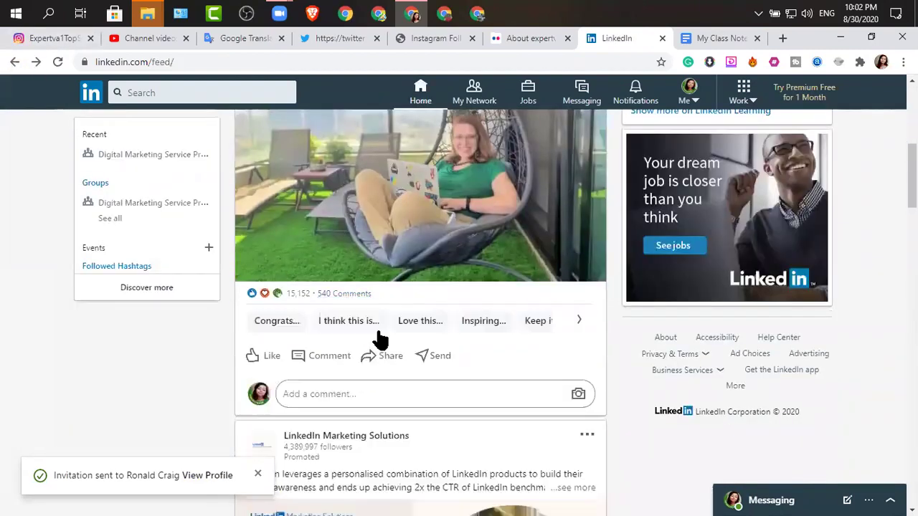
{"action": "scroll", "coordinate": [385, 342], "scroll_direction": "down", "scroll_amount": 10}
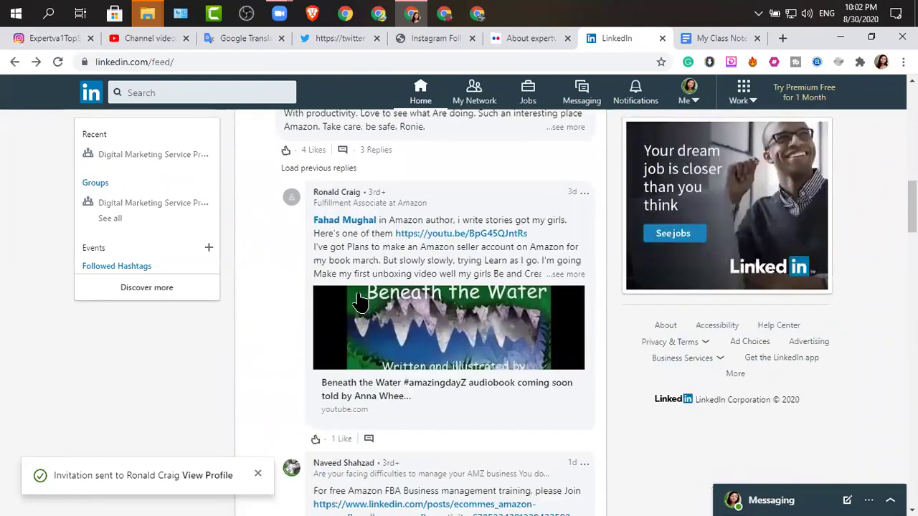
{"action": "left_click", "coordinate": [337, 331]}
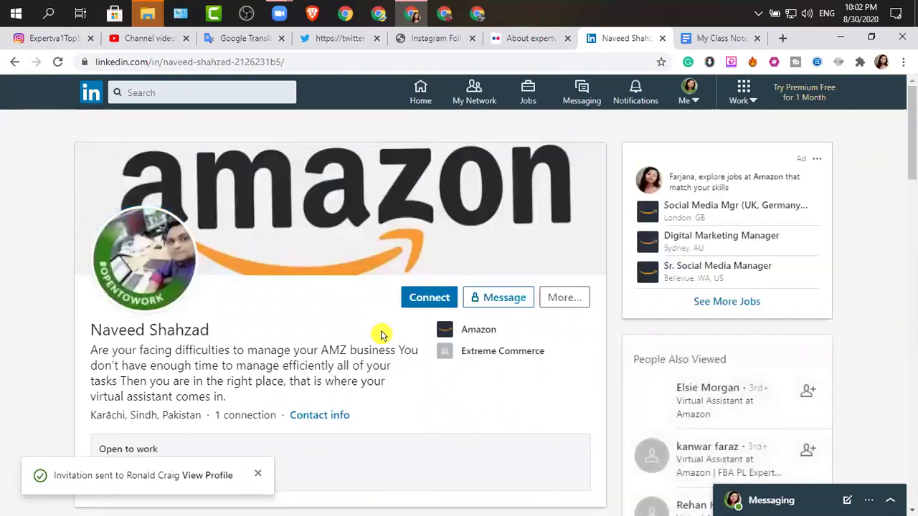
Invite the commenter whose profile is open to connect, showing the option to add a personal note
{"action": "scroll", "coordinate": [375, 324], "scroll_direction": "down", "scroll_amount": 1}
{"action": "scroll", "coordinate": [376, 324], "scroll_direction": "down", "scroll_amount": 1}
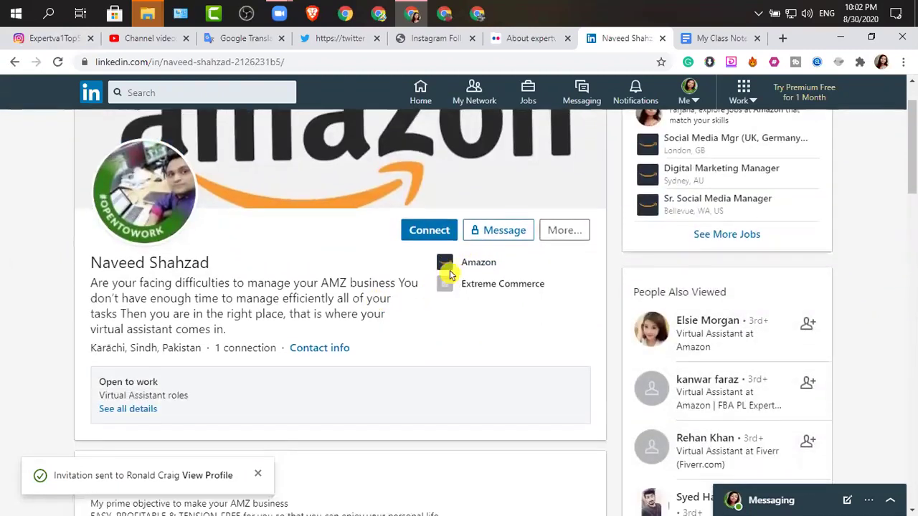
{"action": "left_click", "coordinate": [423, 233]}
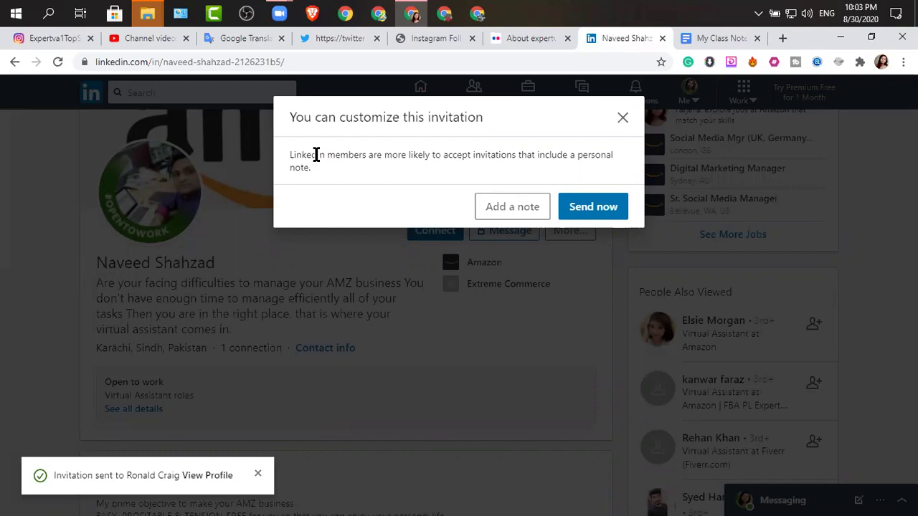
{"action": "left_click", "coordinate": [515, 211]}
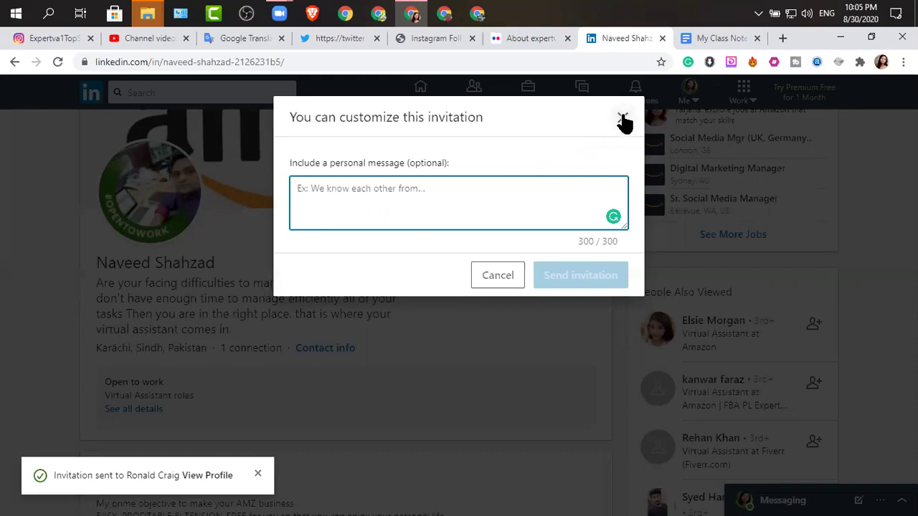
{"action": "left_click", "coordinate": [241, 146]}
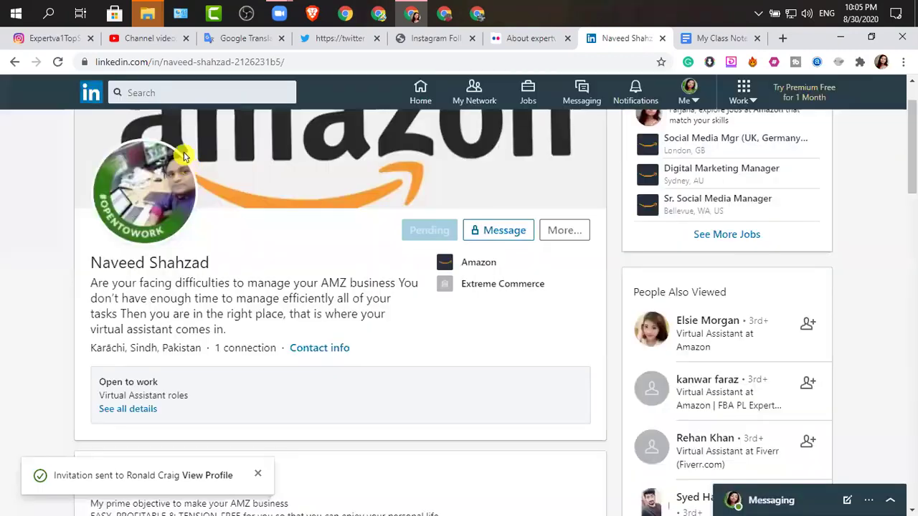
Run the recent search for digital marketing again and filter its jobs to those posted in the Past Week
{"action": "left_click", "coordinate": [147, 94]}
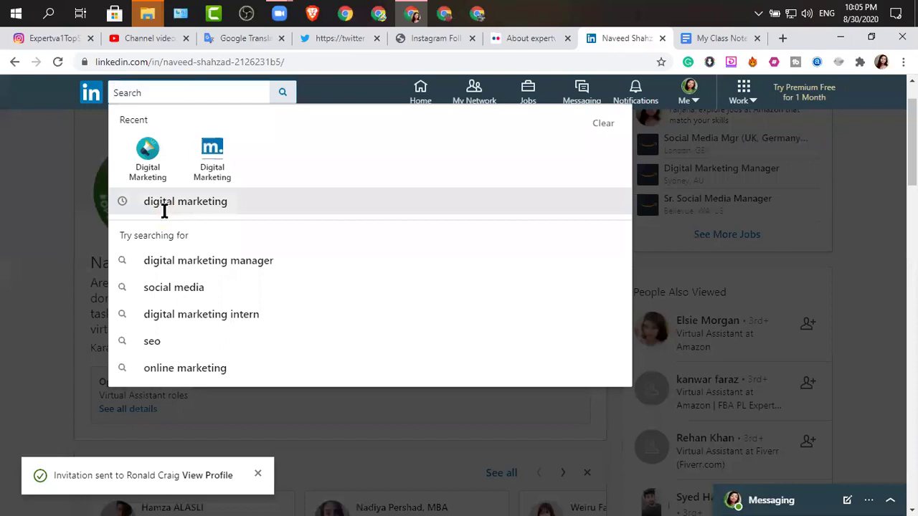
{"action": "left_click", "coordinate": [165, 203]}
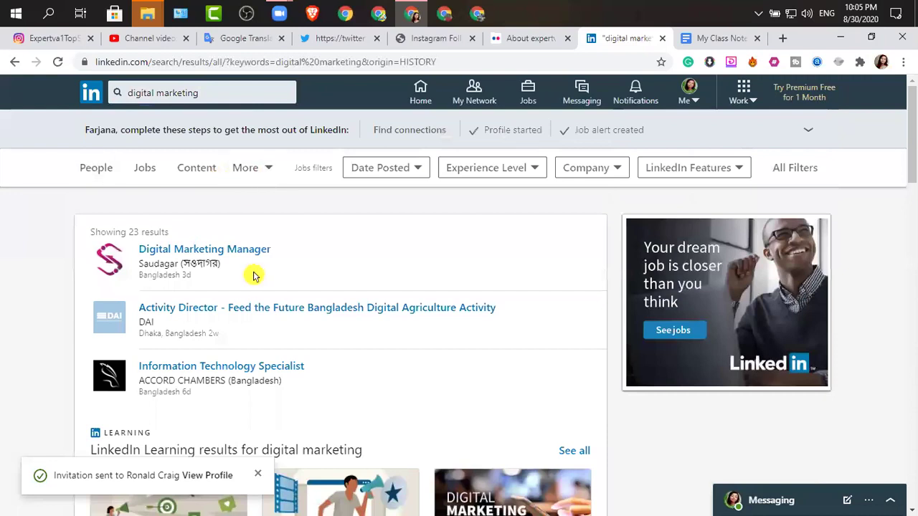
{"action": "left_click", "coordinate": [421, 172]}
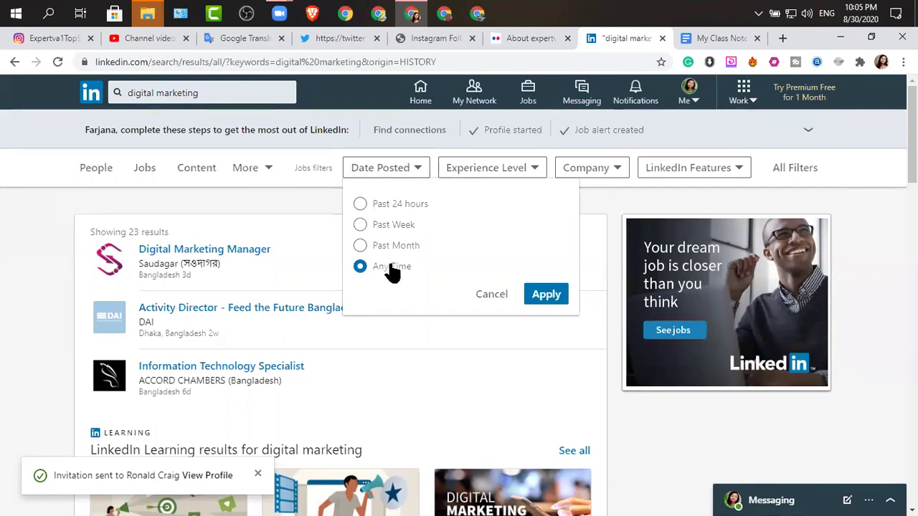
{"action": "left_click", "coordinate": [360, 224]}
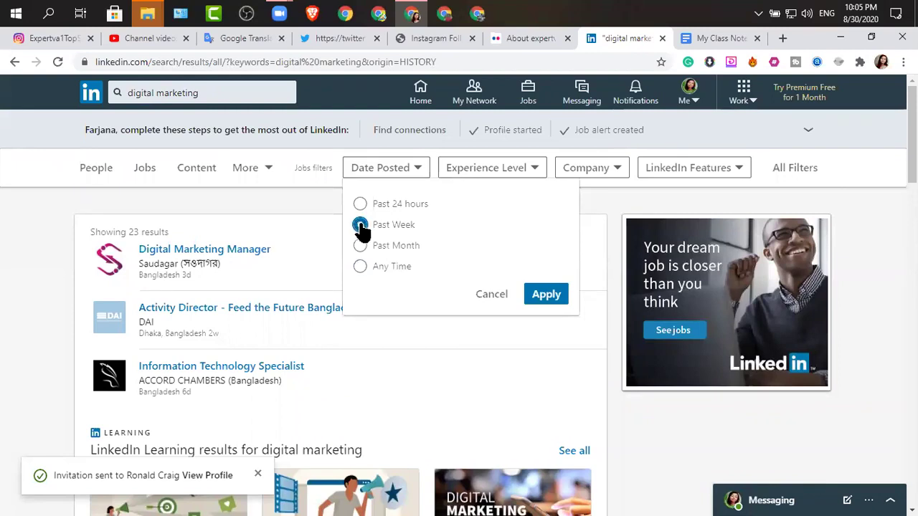
{"action": "left_click", "coordinate": [541, 300]}
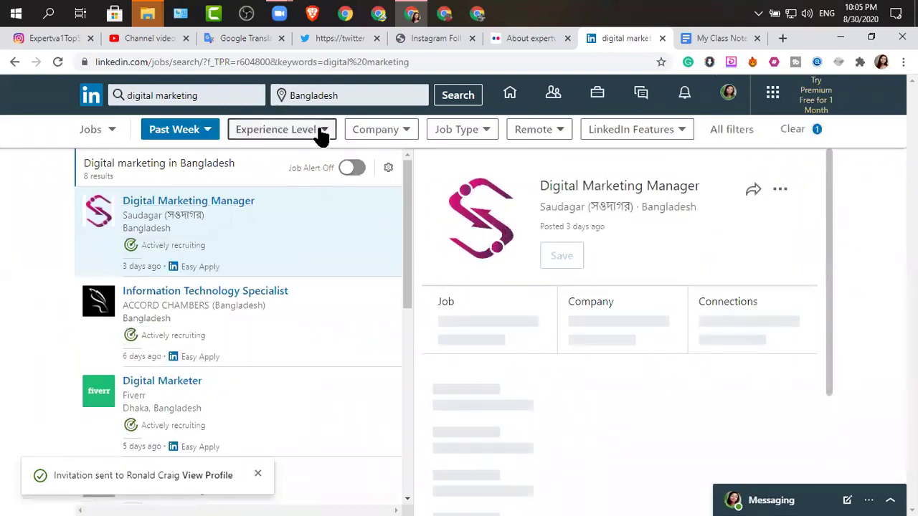
Look through the Experience Level and Company filter options for the job results without applying any
{"action": "left_click", "coordinate": [320, 132]}
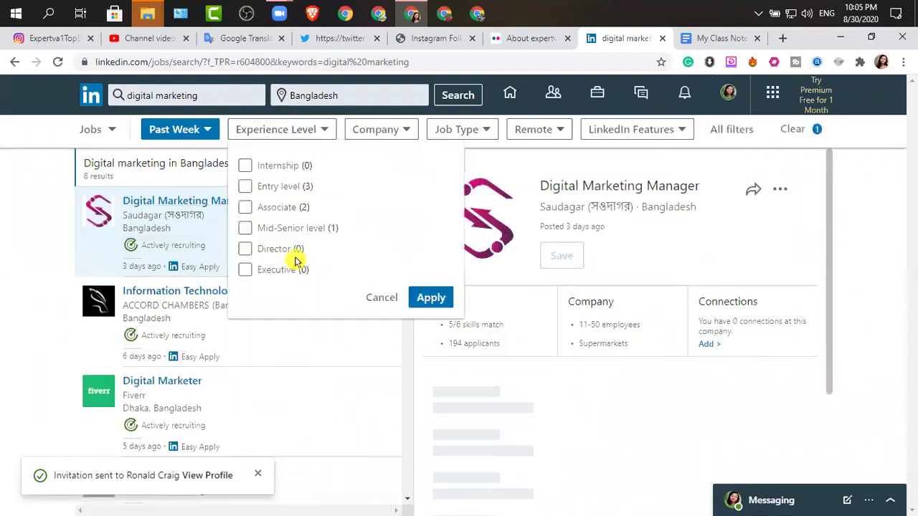
{"action": "left_click", "coordinate": [380, 298]}
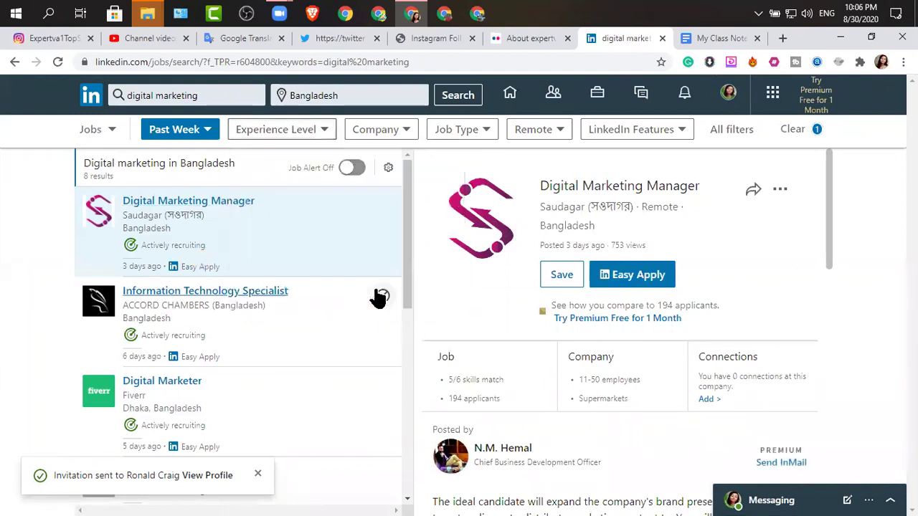
{"action": "left_click", "coordinate": [407, 133]}
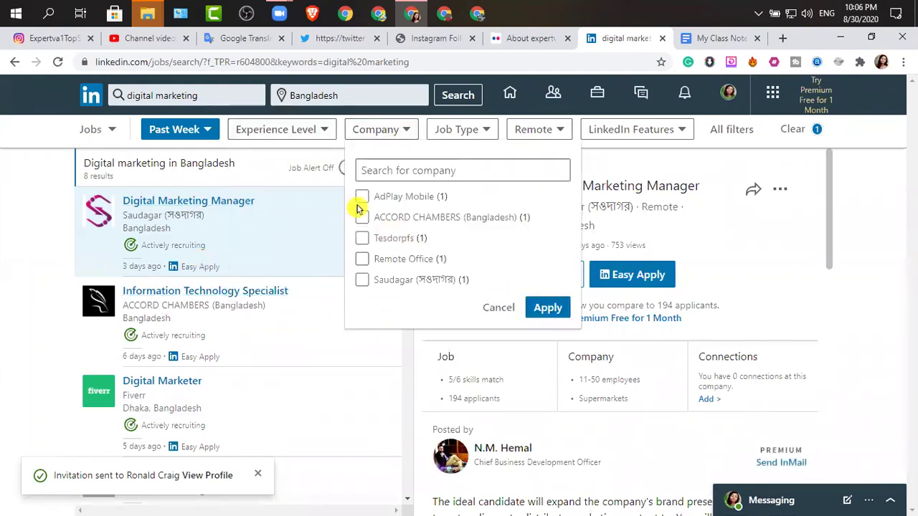
{"action": "left_click", "coordinate": [389, 362]}
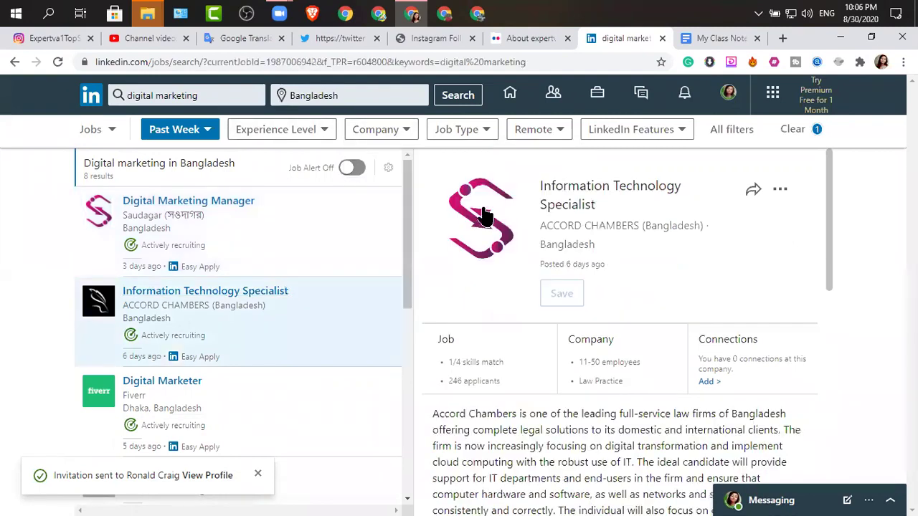
Filter the digital marketing jobs to Full-time job type and Remote positions
{"action": "left_click", "coordinate": [486, 129]}
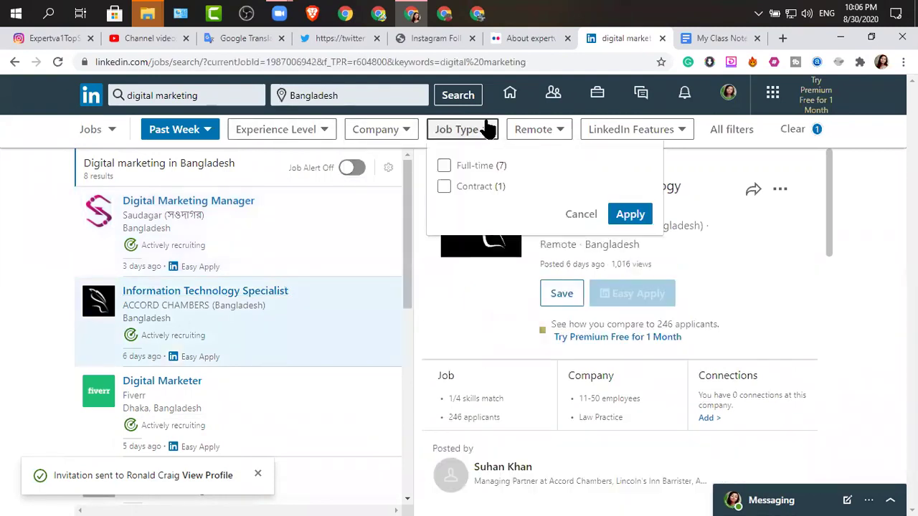
{"action": "left_click", "coordinate": [445, 167]}
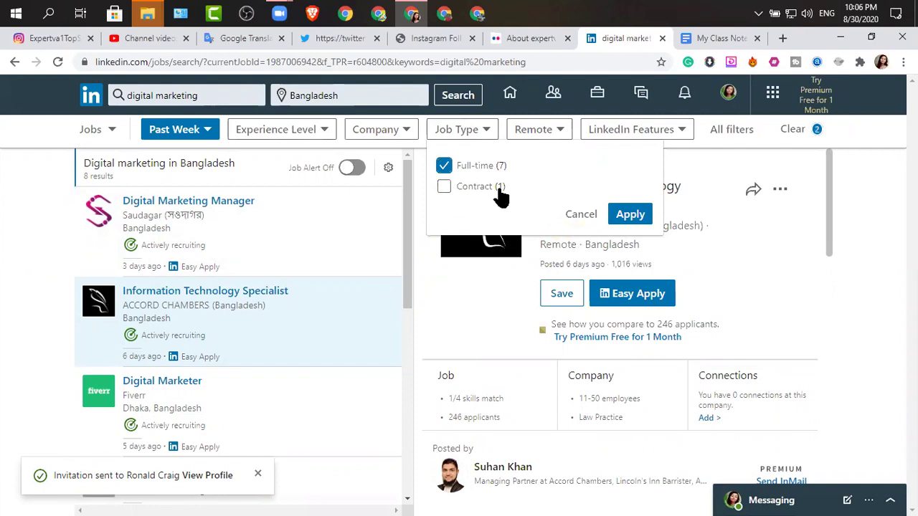
{"action": "left_click", "coordinate": [630, 213]}
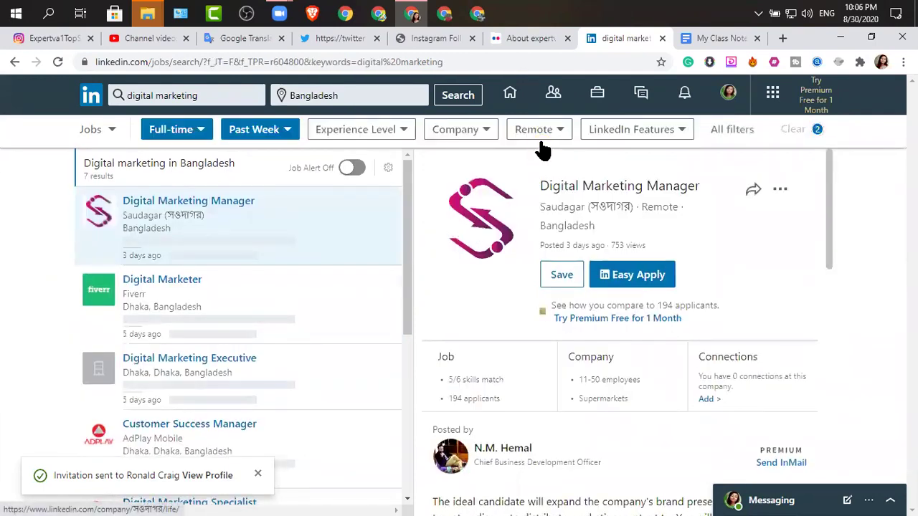
{"action": "left_click", "coordinate": [560, 134]}
{"action": "left_click", "coordinate": [524, 167]}
{"action": "left_click", "coordinate": [709, 194]}
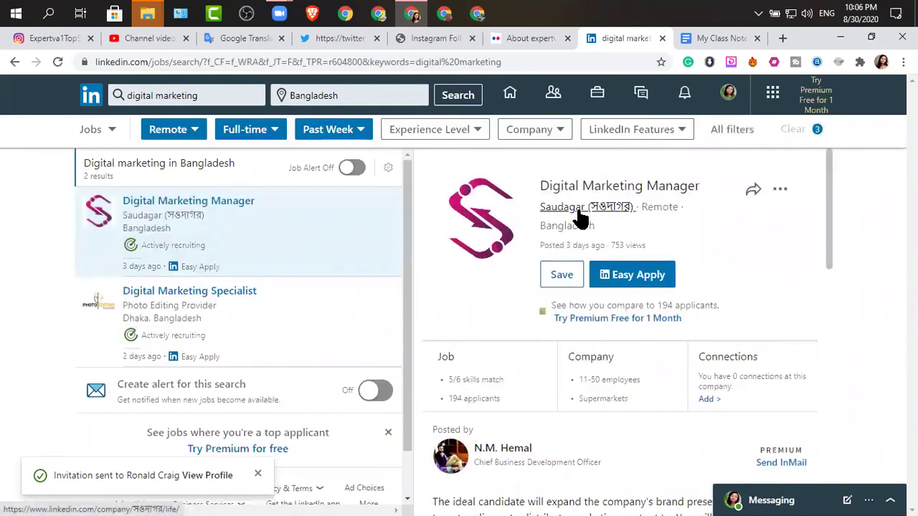
Review the LinkedIn Features options and the complete set of job filters, leaving both without applying changes
{"action": "left_click", "coordinate": [685, 131]}
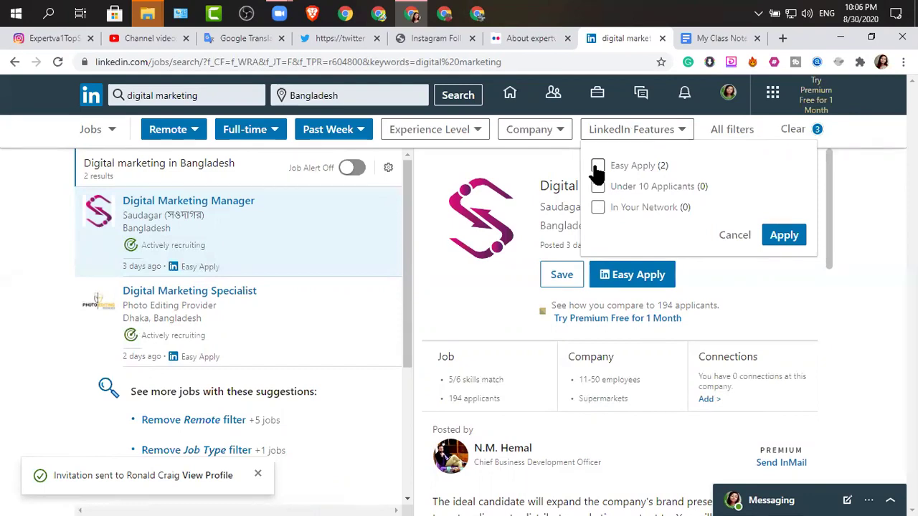
{"action": "left_click", "coordinate": [735, 235]}
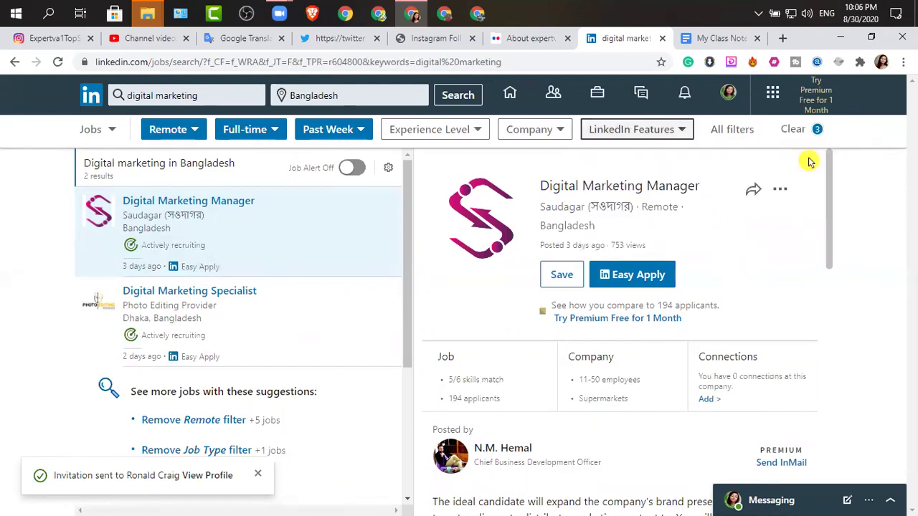
{"action": "left_click", "coordinate": [731, 136]}
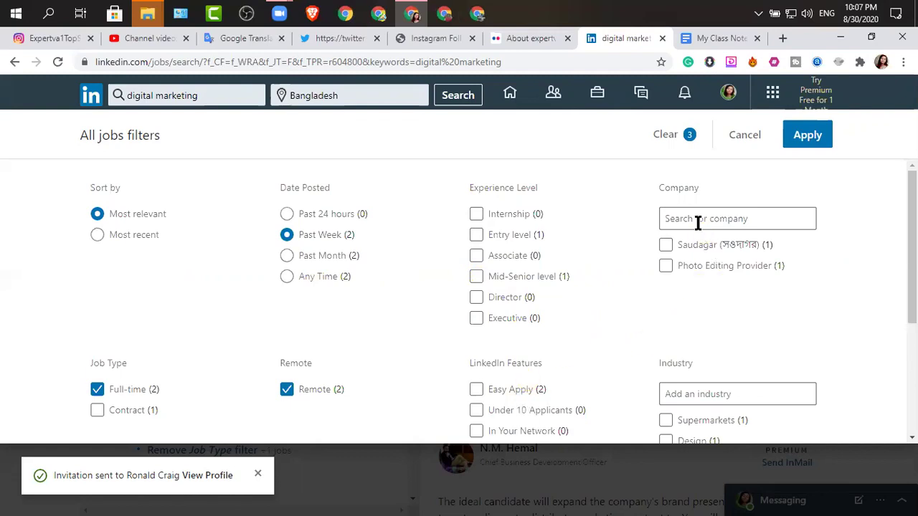
{"action": "scroll", "coordinate": [710, 291], "scroll_direction": "down", "scroll_amount": 2}
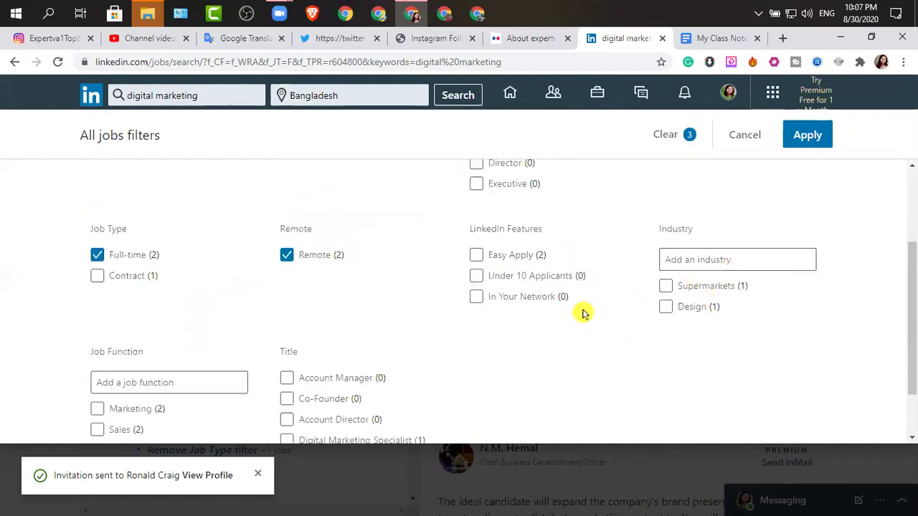
{"action": "scroll", "coordinate": [168, 312], "scroll_direction": "down", "scroll_amount": 1}
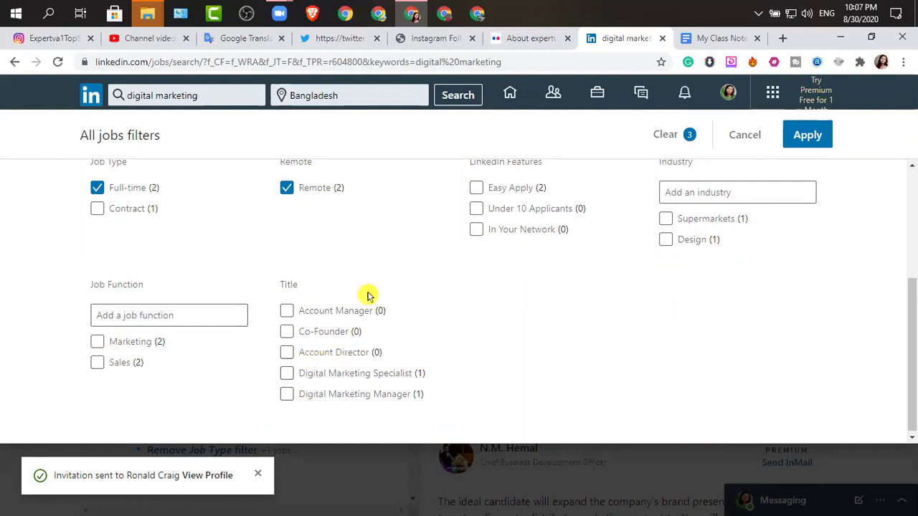
{"action": "scroll", "coordinate": [412, 313], "scroll_direction": "up", "scroll_amount": 3}
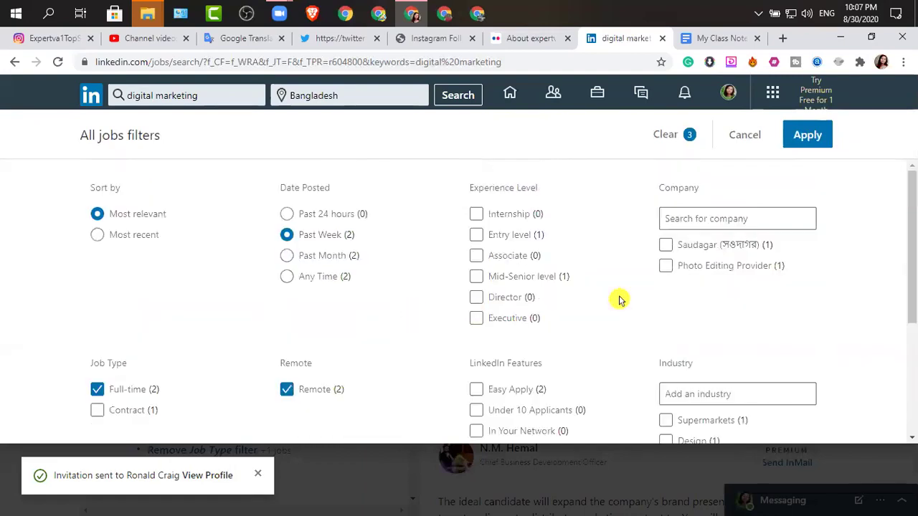
{"action": "left_click", "coordinate": [746, 136]}
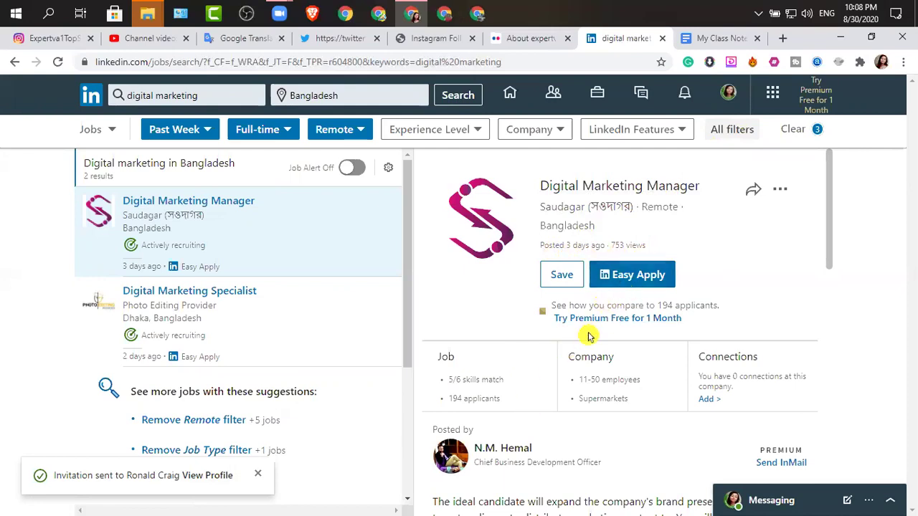
Read the Digital Marketing Manager job's description, skills match and company details, and check the suggestions for the search term
{"action": "scroll", "coordinate": [563, 377], "scroll_direction": "down", "scroll_amount": 3}
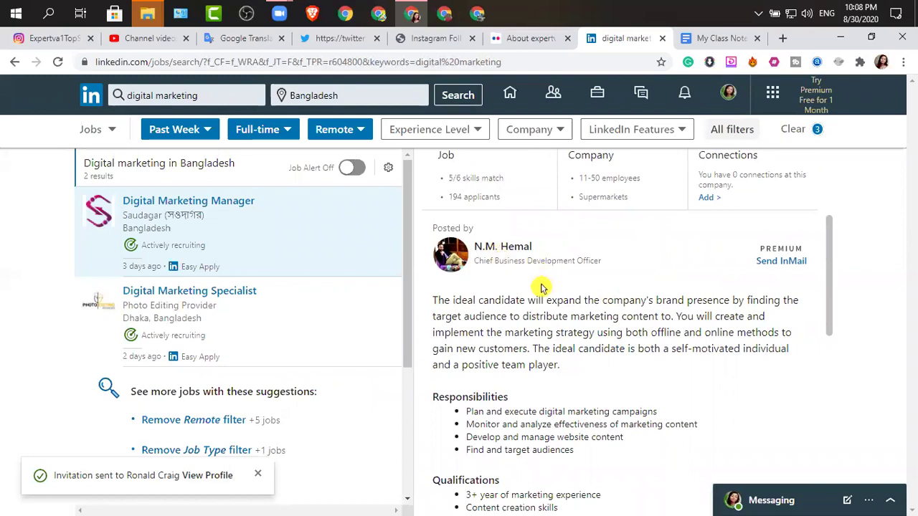
{"action": "scroll", "coordinate": [542, 292], "scroll_direction": "down", "scroll_amount": 4}
{"action": "scroll", "coordinate": [542, 292], "scroll_direction": "down", "scroll_amount": 3}
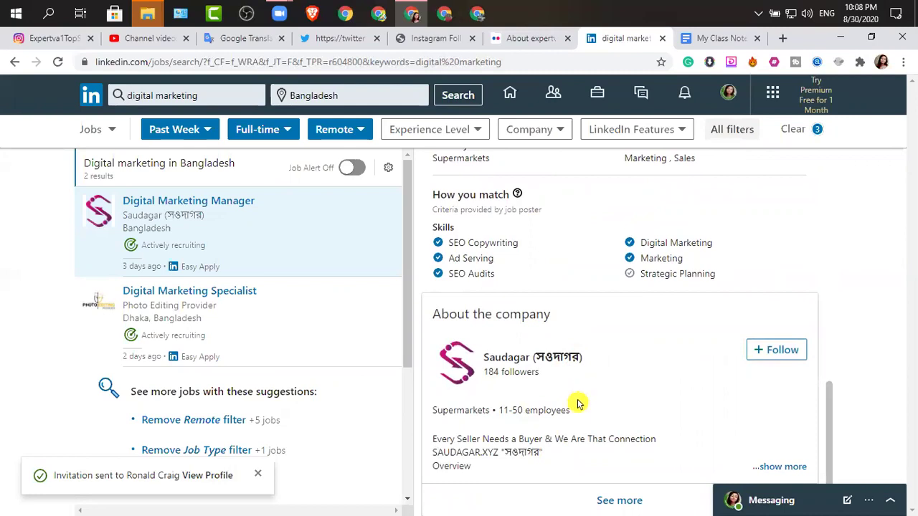
{"action": "scroll", "coordinate": [586, 404], "scroll_direction": "up", "scroll_amount": 10}
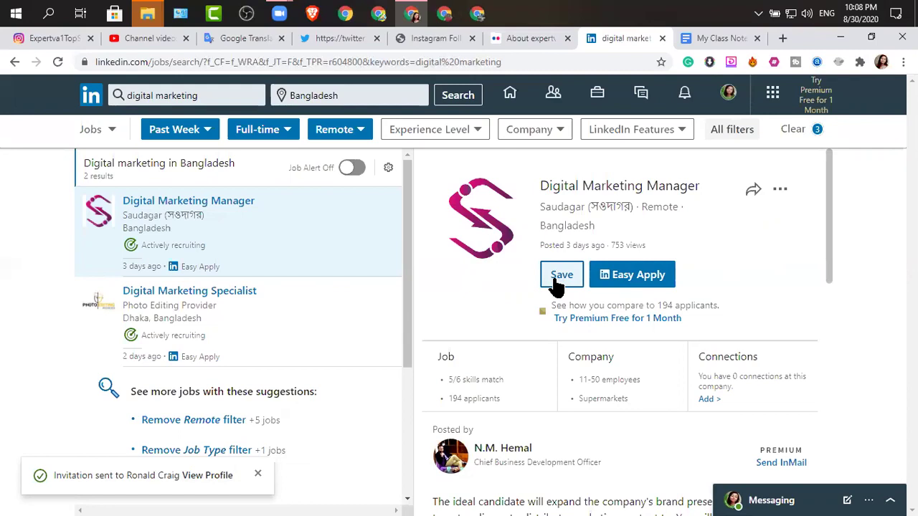
{"action": "left_click", "coordinate": [219, 95]}
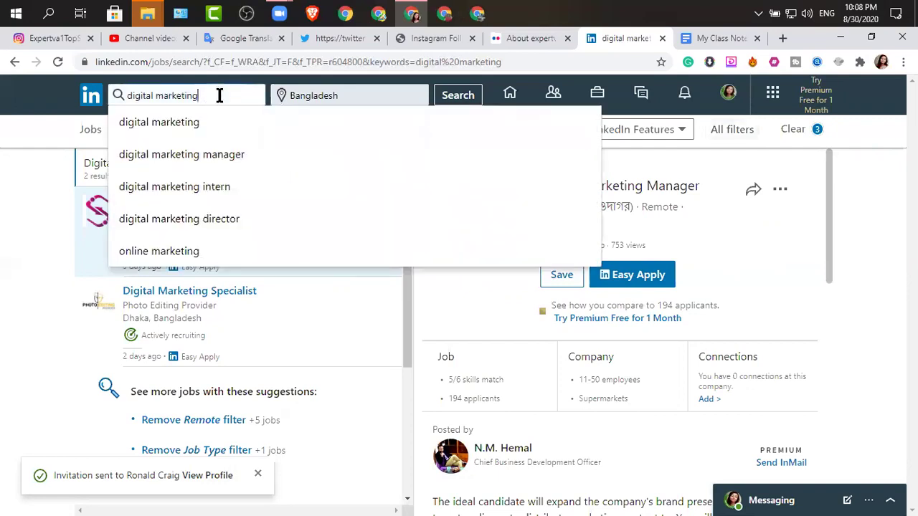
{"action": "left_click", "coordinate": [711, 158]}
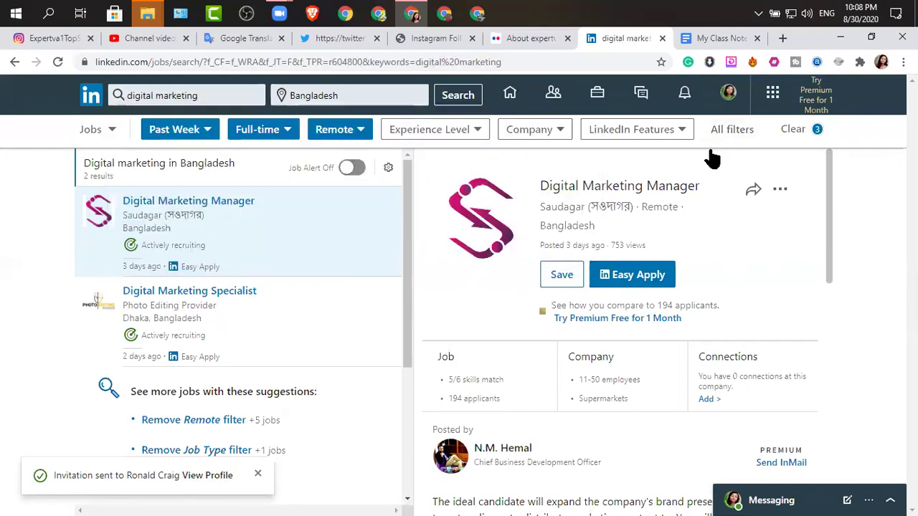
Open your own profile page, highlight the profile name and dismiss the invitation notification
{"action": "left_click", "coordinate": [729, 97]}
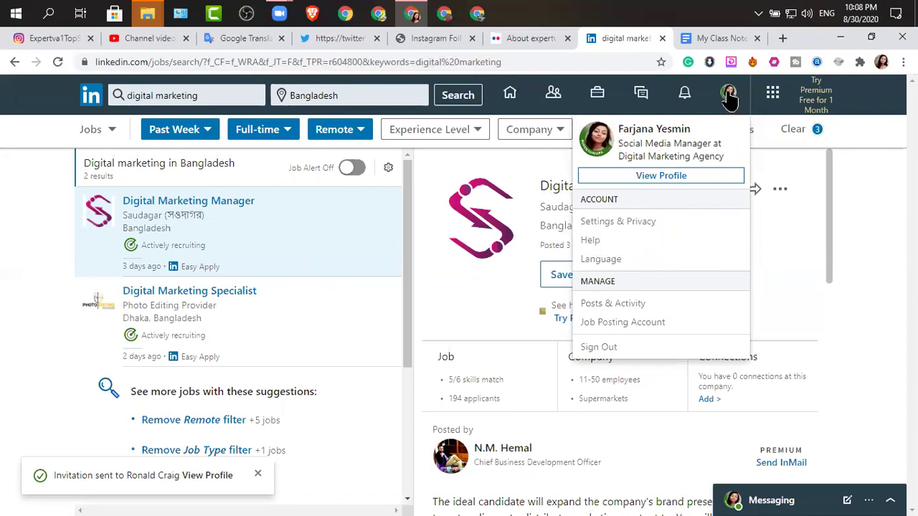
{"action": "left_click", "coordinate": [663, 178]}
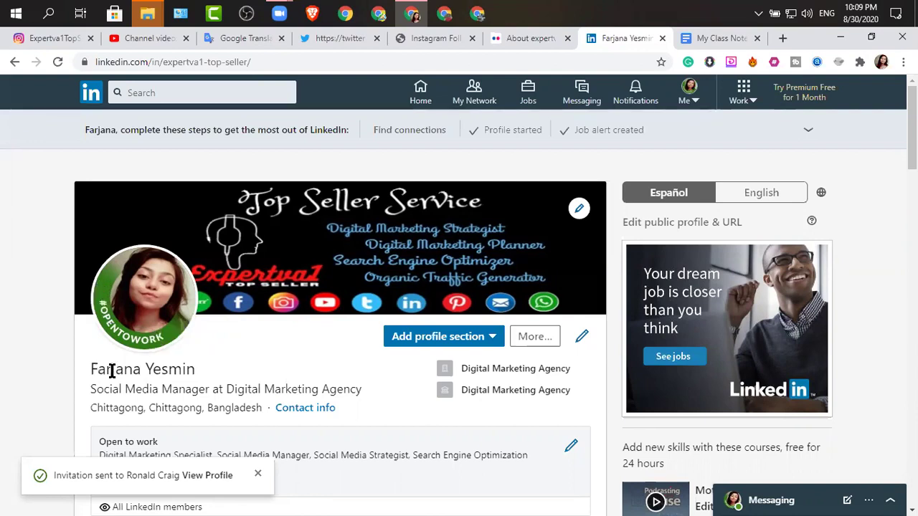
{"action": "left_click_drag", "start_coordinate": [92, 367], "coordinate": [202, 368]}
{"action": "left_click", "coordinate": [202, 368]}
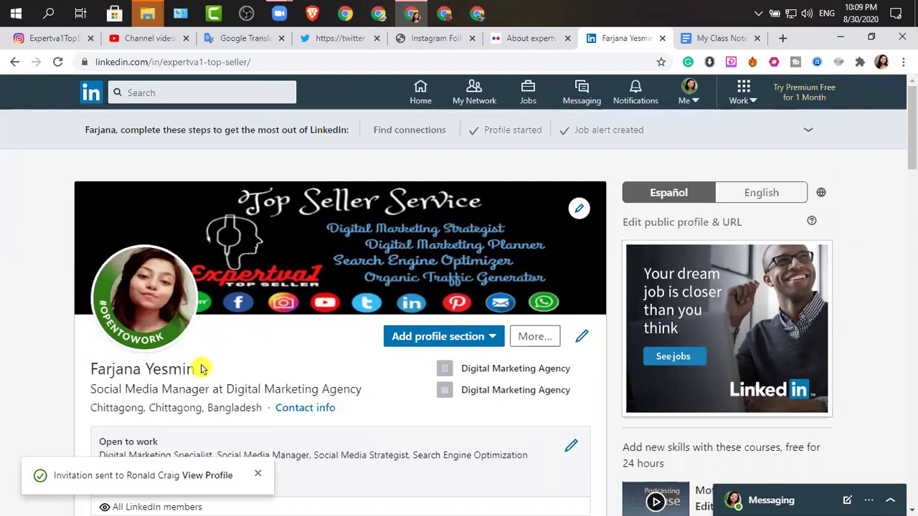
{"action": "triple_click", "coordinate": [200, 370]}
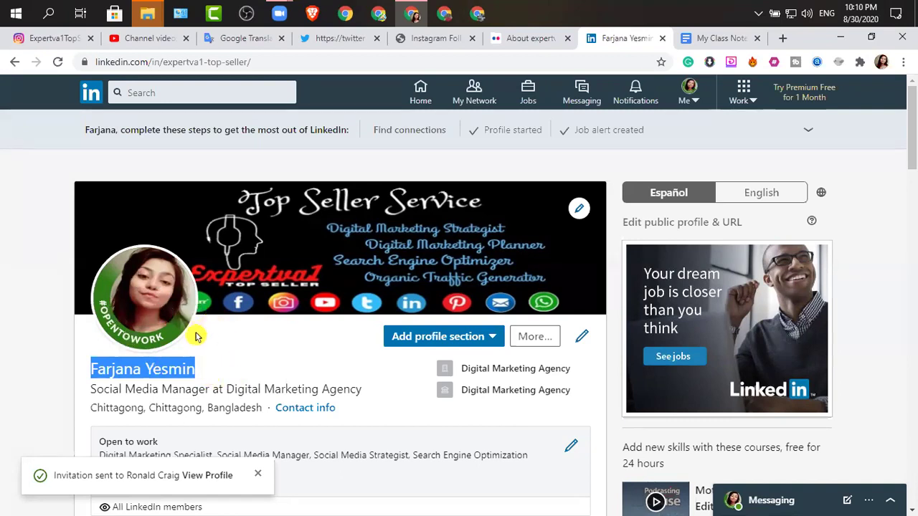
{"action": "left_click", "coordinate": [205, 369]}
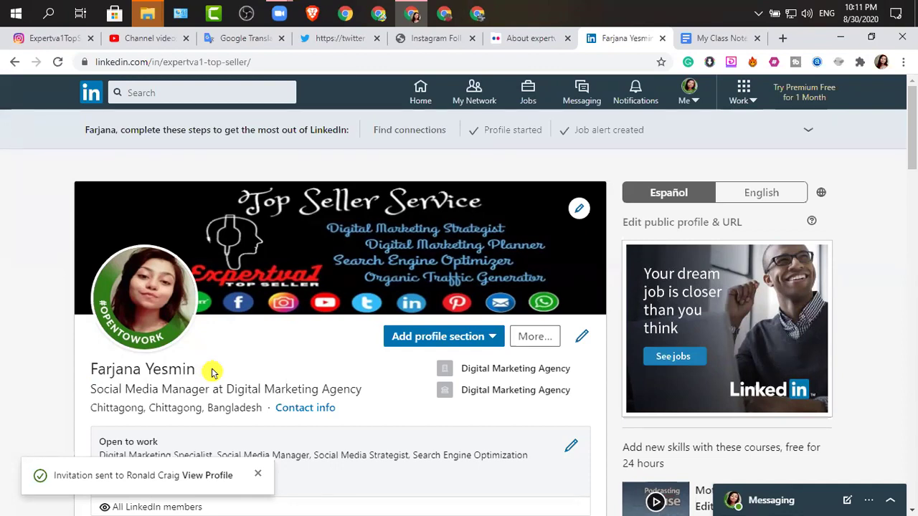
{"action": "left_click", "coordinate": [258, 476]}
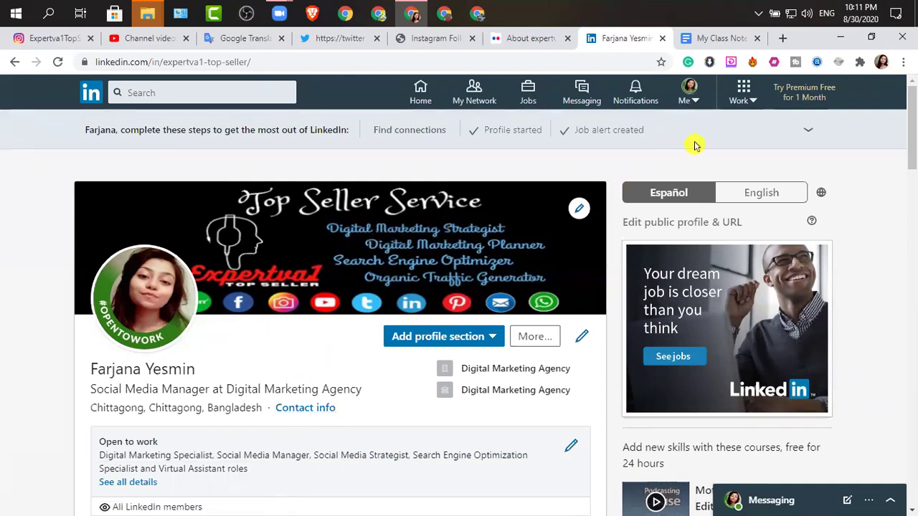
Check the account menu options and review the background photo's crop and editing options without applying changes
{"action": "left_click", "coordinate": [696, 102]}
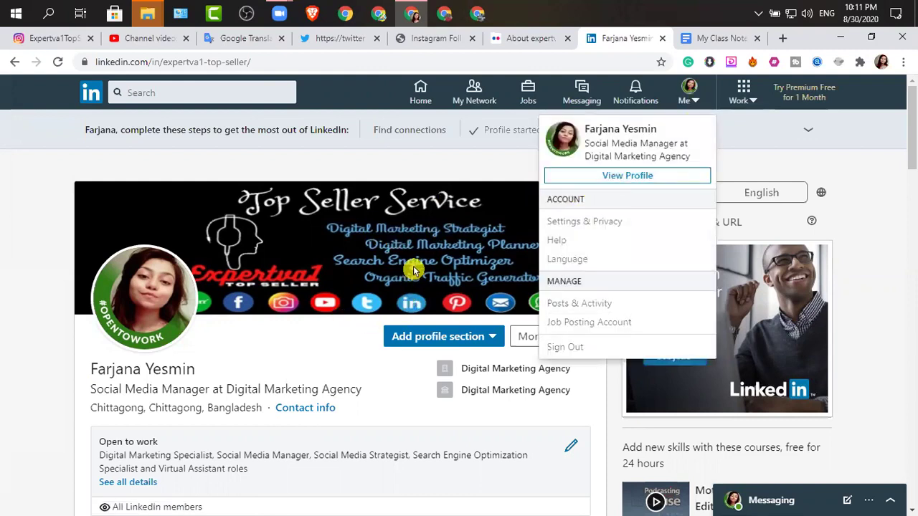
{"action": "left_click", "coordinate": [352, 160]}
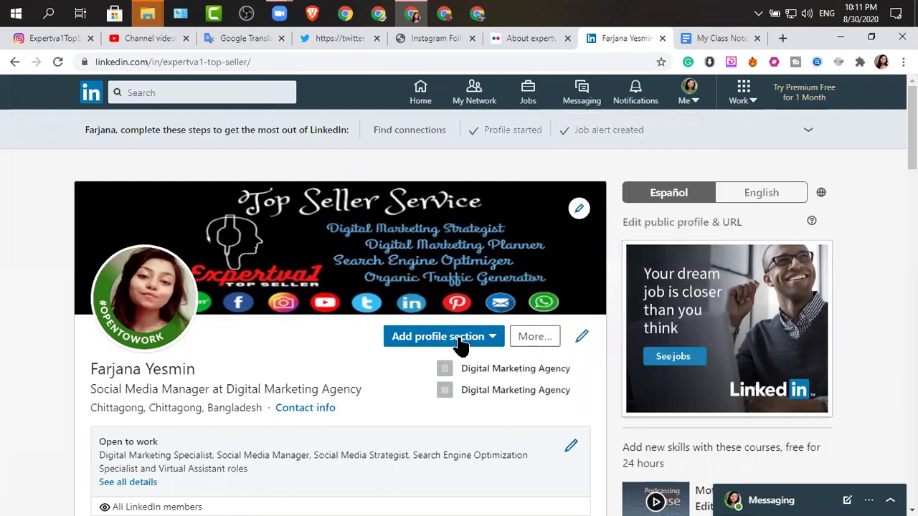
{"action": "left_click", "coordinate": [579, 212]}
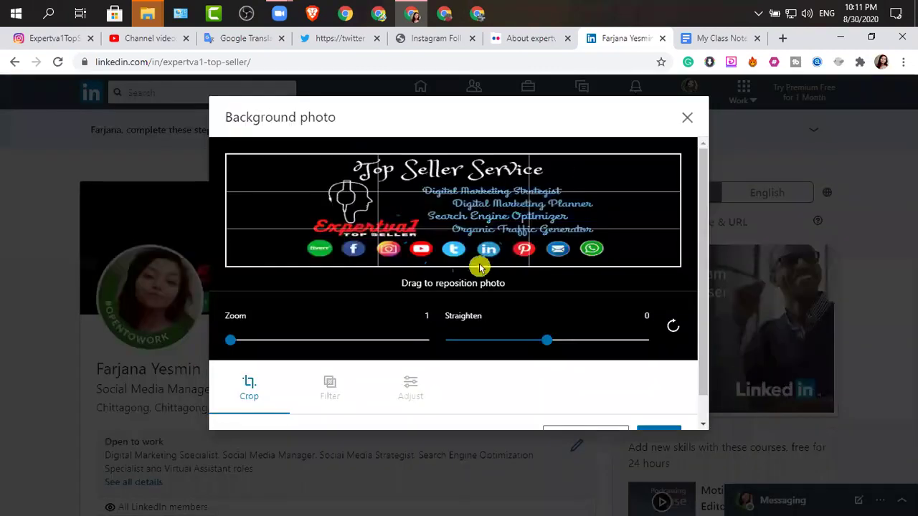
{"action": "scroll", "coordinate": [483, 256], "scroll_direction": "up", "scroll_amount": 1}
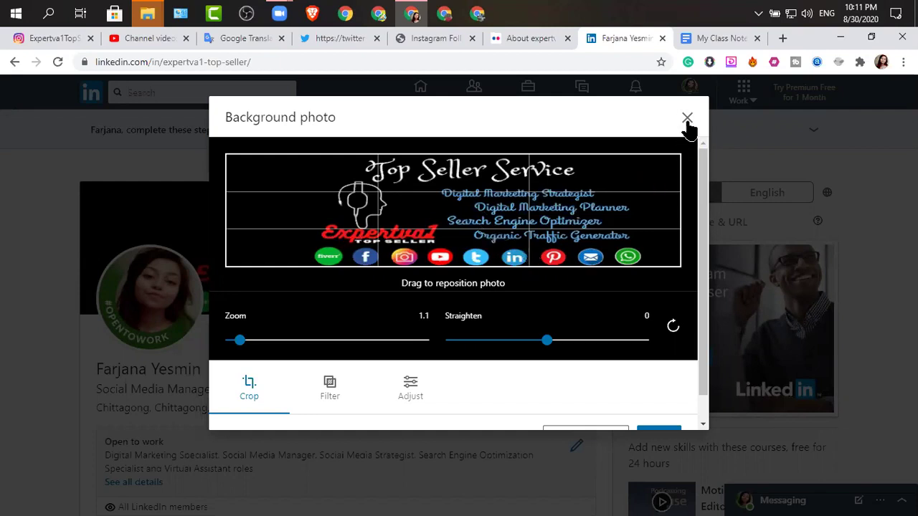
{"action": "scroll", "coordinate": [502, 293], "scroll_direction": "down", "scroll_amount": 1}
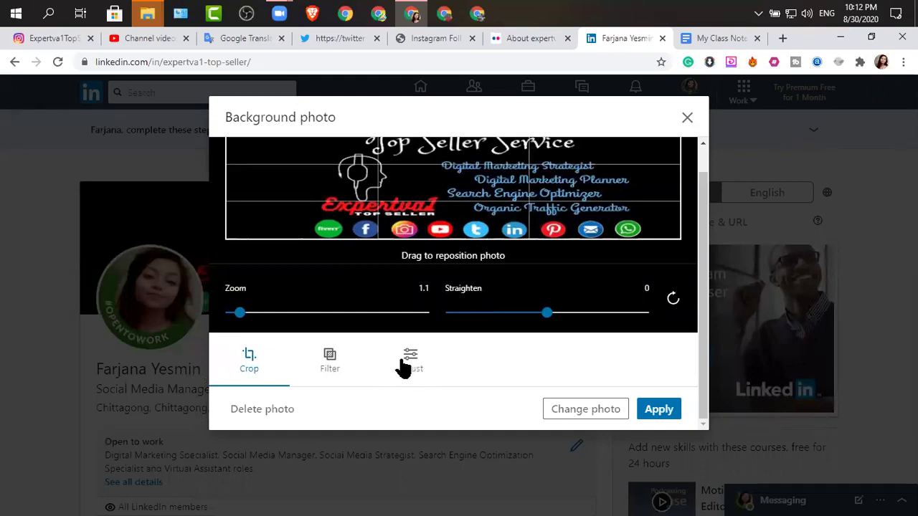
{"action": "left_click", "coordinate": [686, 119]}
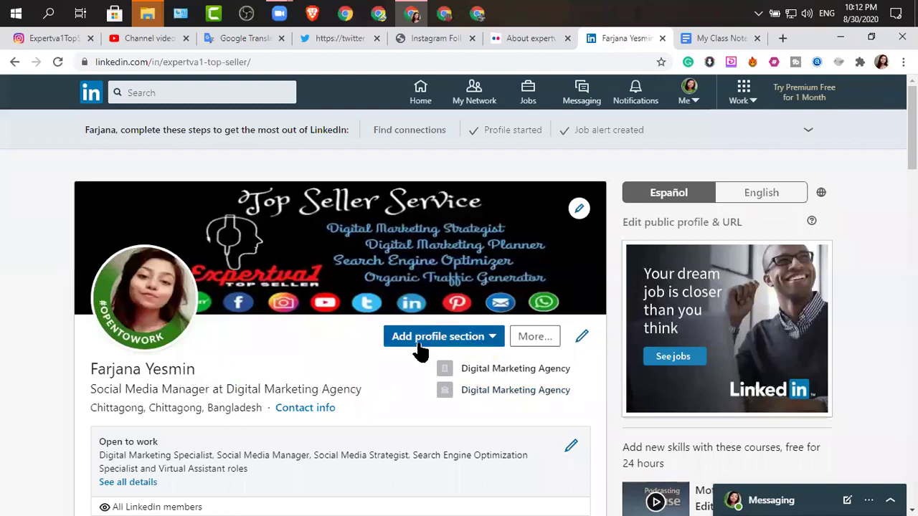
Look through the Intro, About, Featured, Background, Skills and Accomplishments categories available for adding profile sections
{"action": "left_click", "coordinate": [495, 343]}
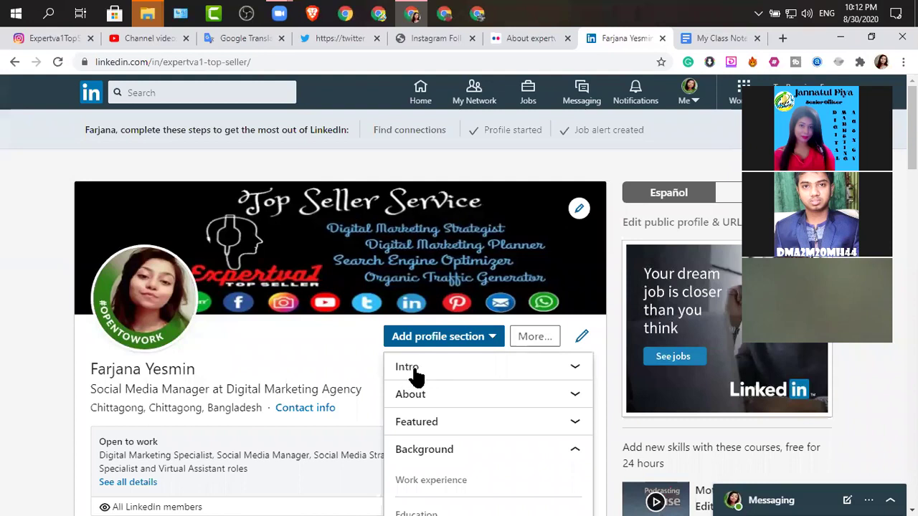
{"action": "left_click", "coordinate": [576, 372]}
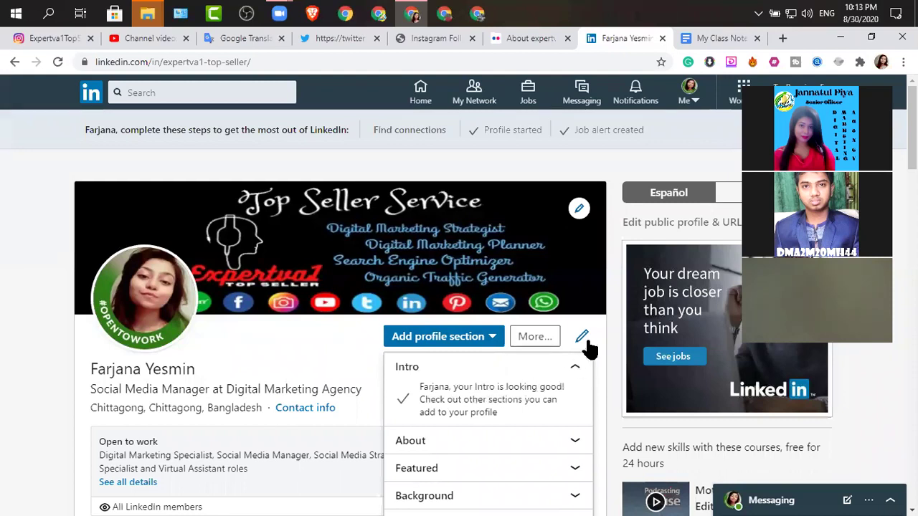
{"action": "scroll", "coordinate": [582, 340], "scroll_direction": "down", "scroll_amount": 2}
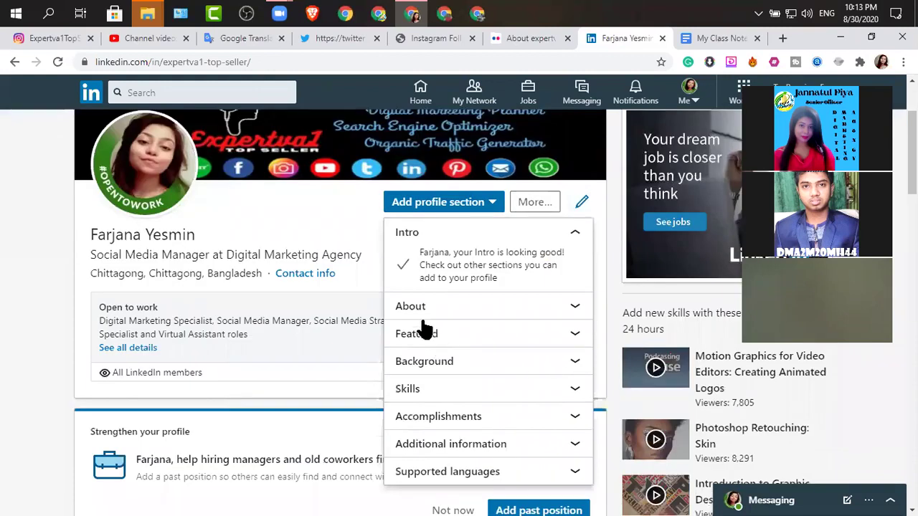
{"action": "left_click", "coordinate": [576, 307]}
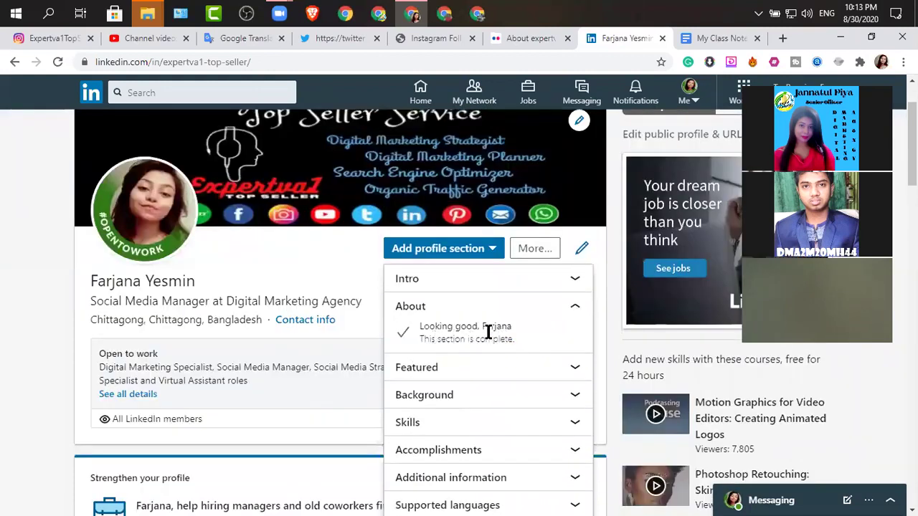
{"action": "left_click", "coordinate": [576, 281]}
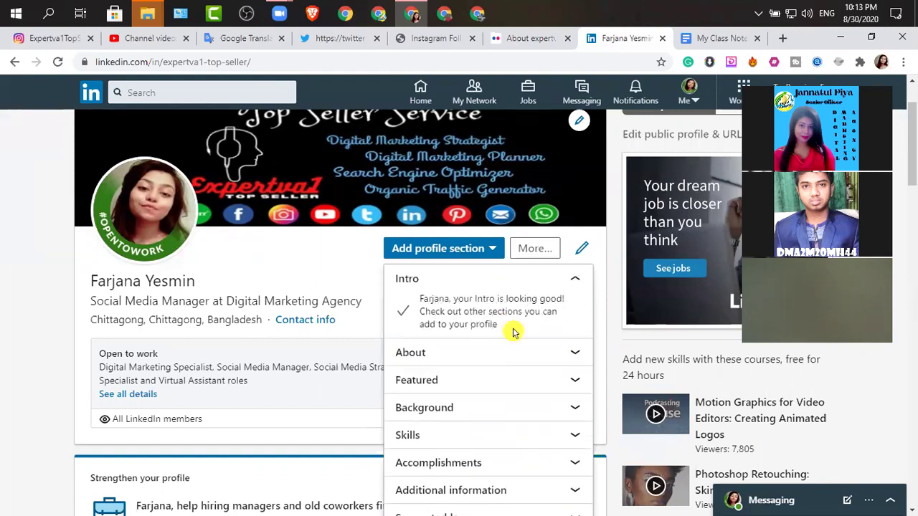
{"action": "left_click", "coordinate": [575, 357]}
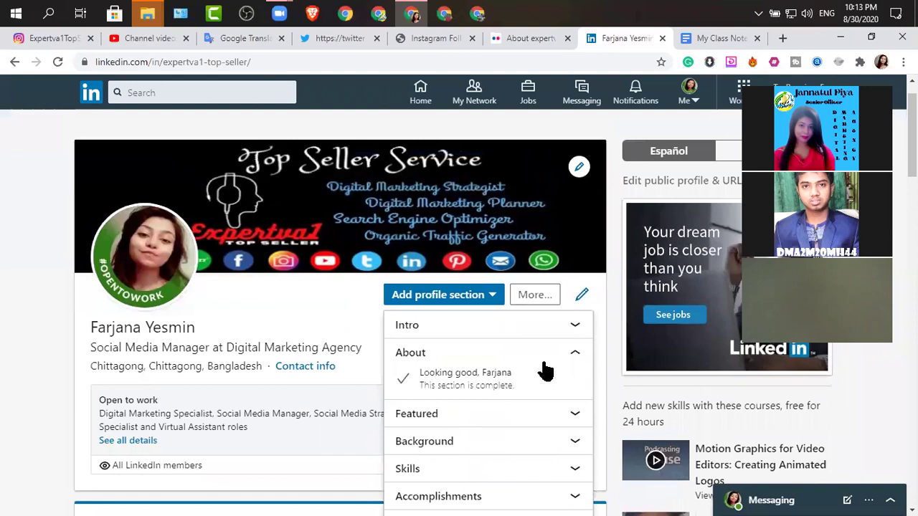
{"action": "left_click", "coordinate": [582, 350]}
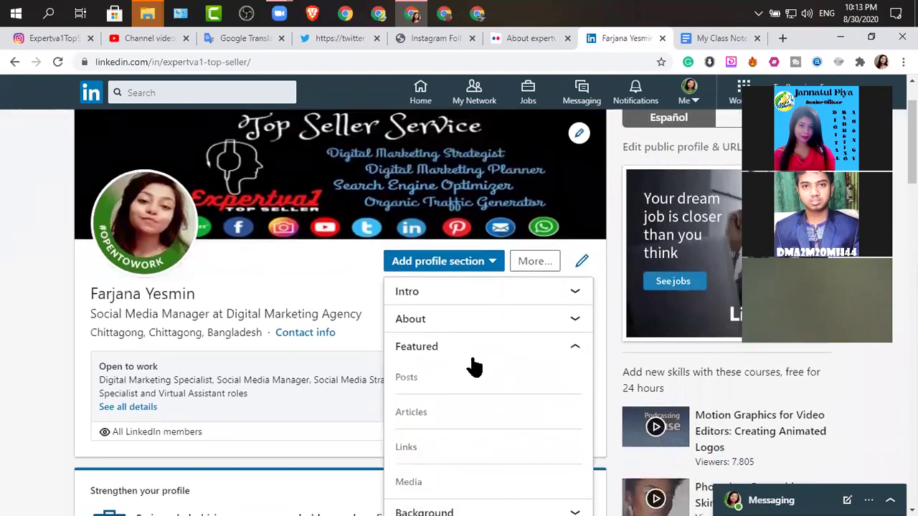
{"action": "scroll", "coordinate": [531, 363], "scroll_direction": "down", "scroll_amount": 2}
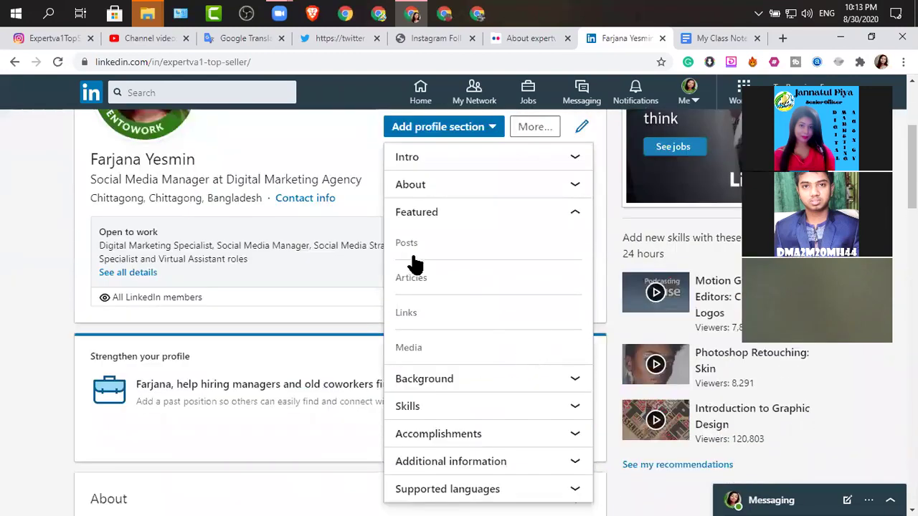
{"action": "left_click", "coordinate": [574, 380]}
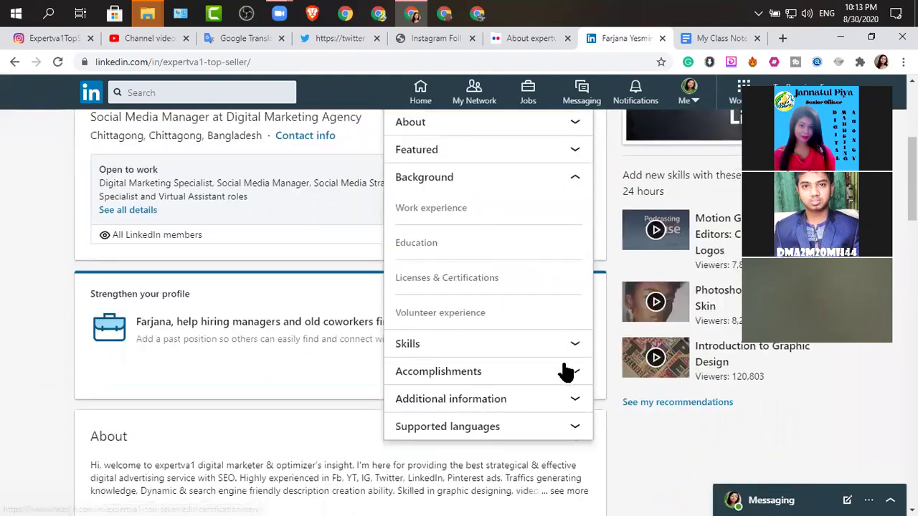
{"action": "left_click", "coordinate": [574, 352]}
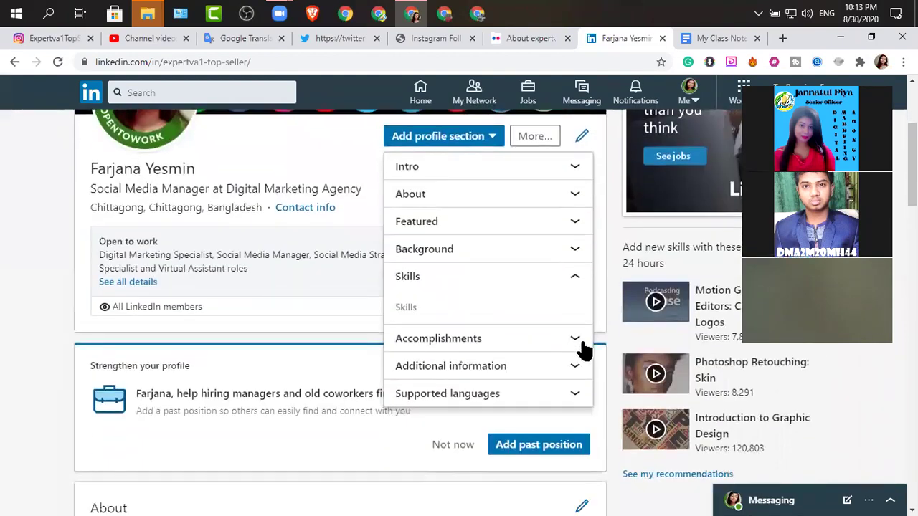
{"action": "left_click", "coordinate": [578, 346]}
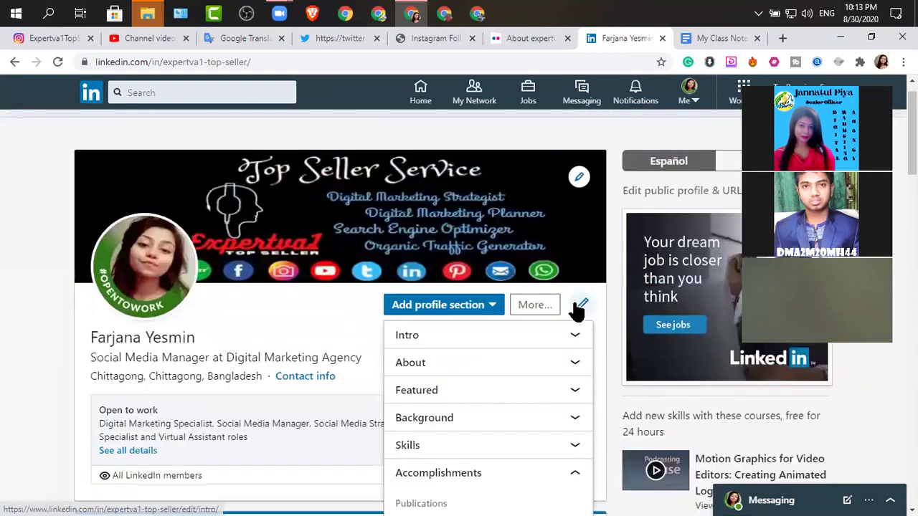
Review the additional actions for sharing or saving the profile, and highlight the profile's web address
{"action": "left_click", "coordinate": [541, 307]}
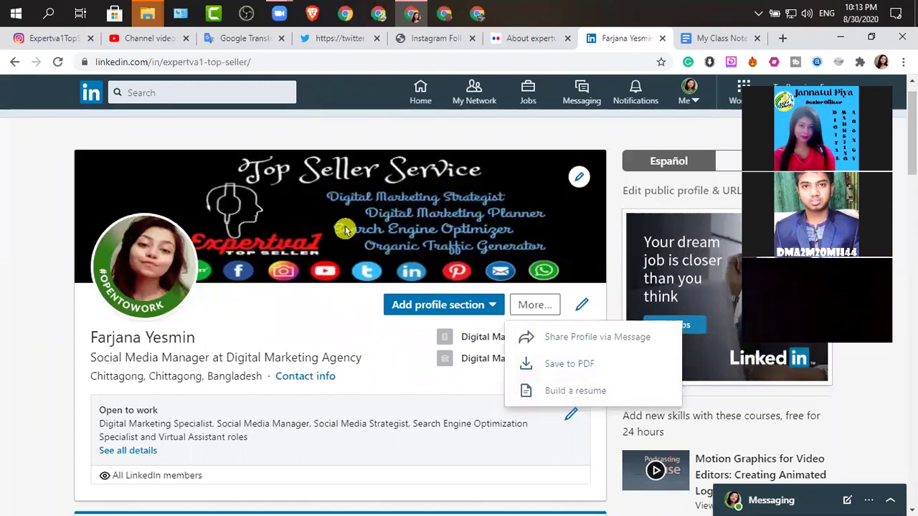
{"action": "left_click", "coordinate": [263, 65]}
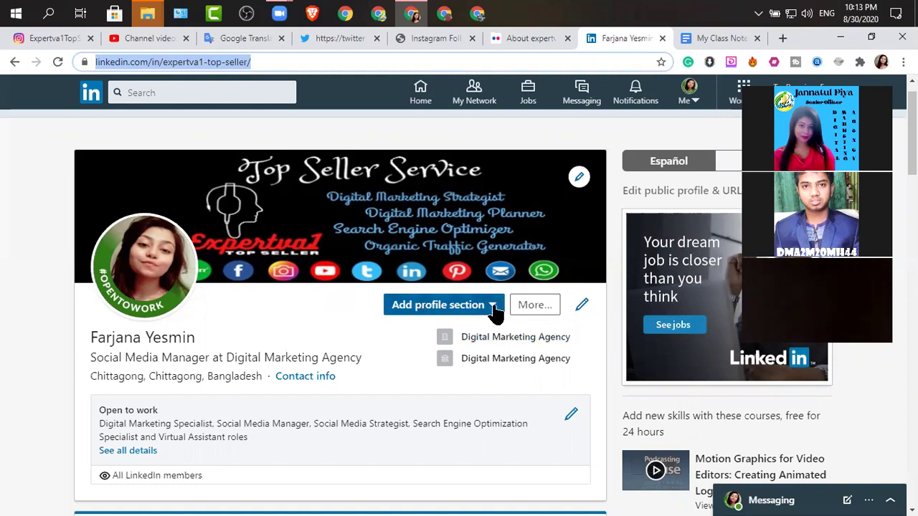
{"action": "left_click", "coordinate": [583, 307]}
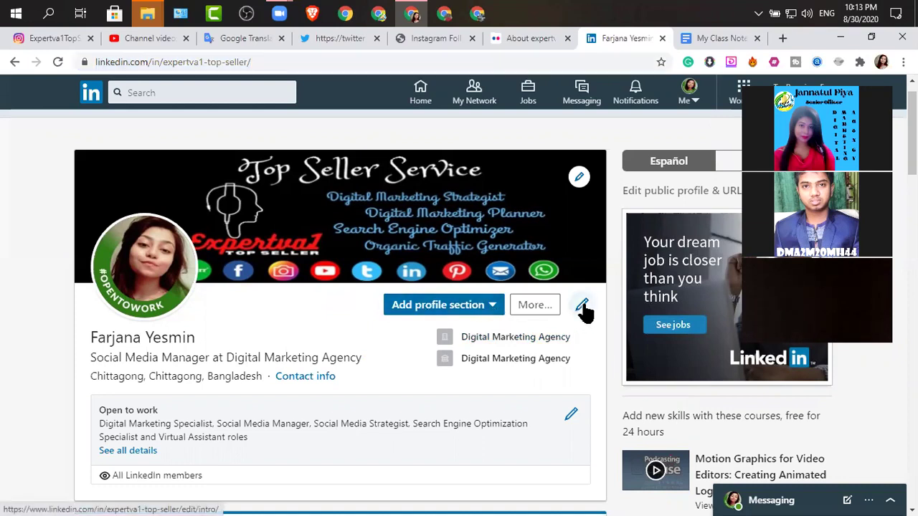
Open the profile intro for editing and highlight the first name and last name entries in turn
{"action": "left_click", "coordinate": [581, 311]}
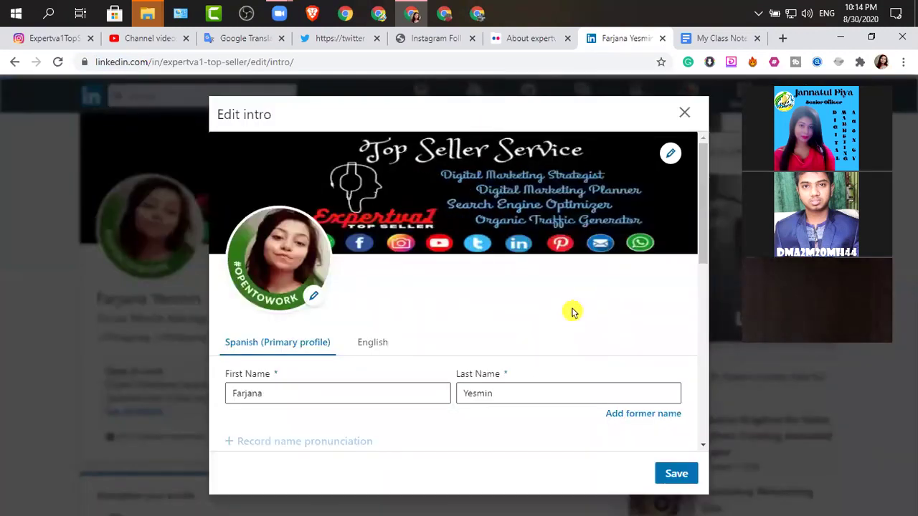
{"action": "scroll", "coordinate": [573, 312], "scroll_direction": "down", "scroll_amount": 1}
{"action": "left_click", "coordinate": [322, 325]}
{"action": "left_click", "coordinate": [514, 326]}
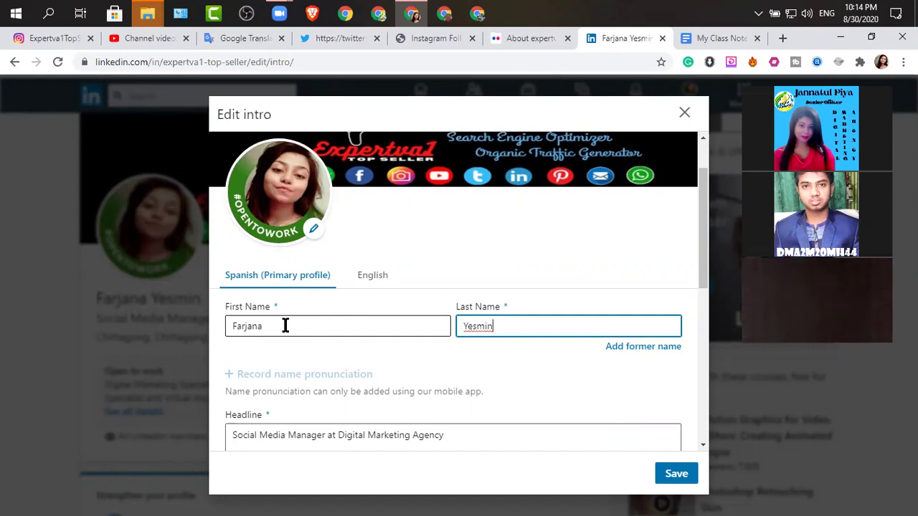
{"action": "double_click", "coordinate": [222, 326]}
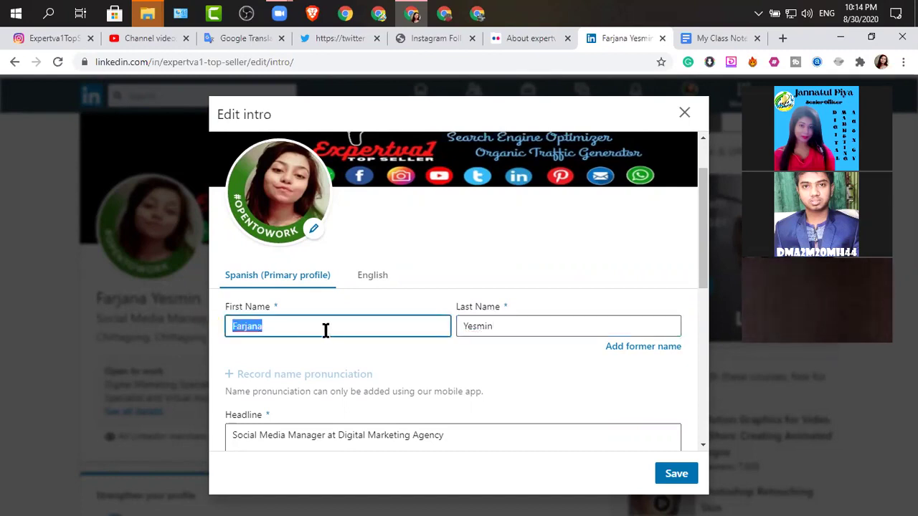
{"action": "left_click", "coordinate": [533, 330]}
{"action": "left_click_drag", "start_coordinate": [508, 328], "coordinate": [453, 325]}
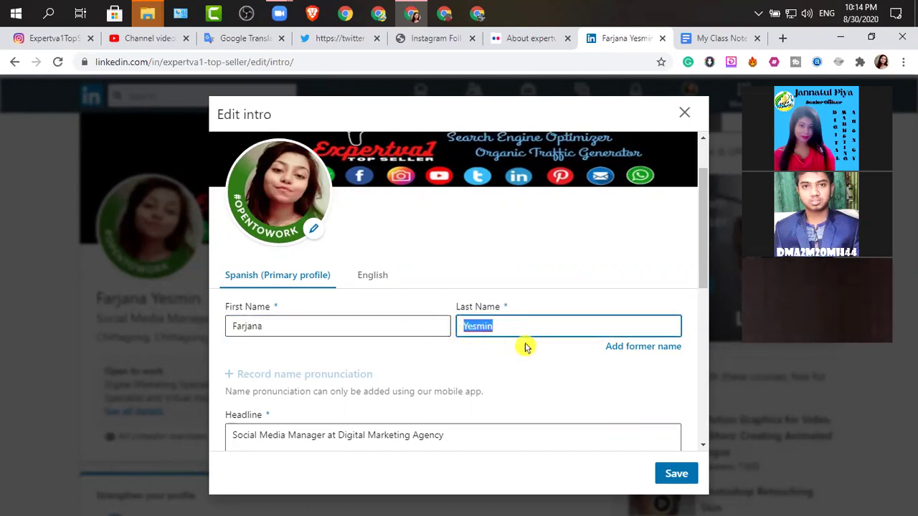
{"action": "scroll", "coordinate": [469, 319], "scroll_direction": "down", "scroll_amount": 1}
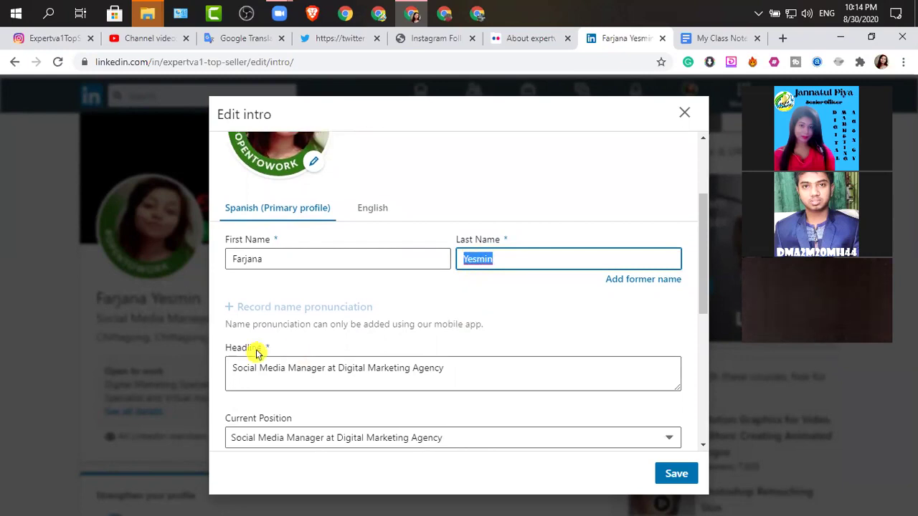
Review the intro's headline text and the choices available for the current position
{"action": "left_click", "coordinate": [472, 373]}
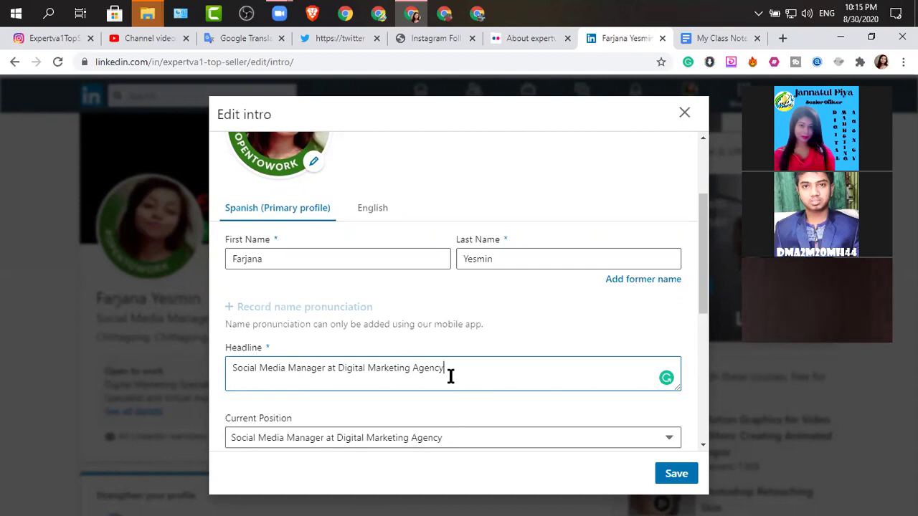
{"action": "scroll", "coordinate": [399, 378], "scroll_direction": "down", "scroll_amount": 2}
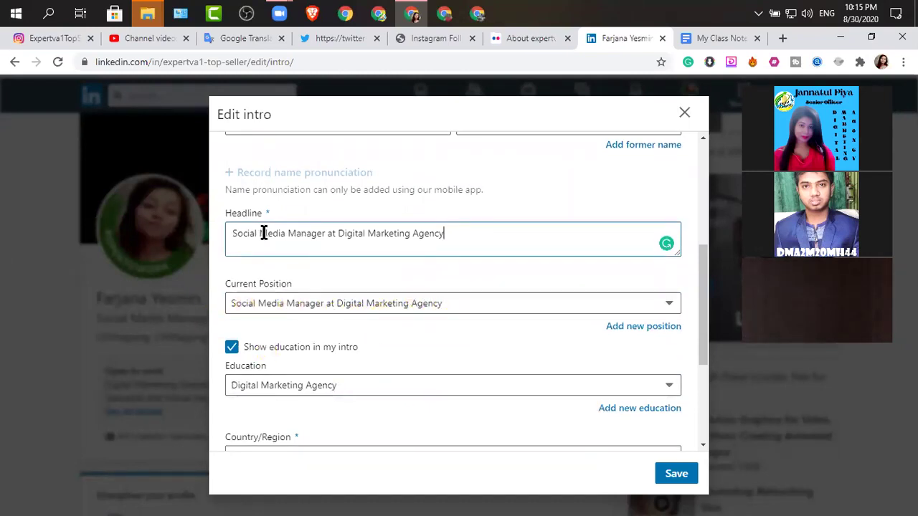
{"action": "left_click", "coordinate": [444, 306]}
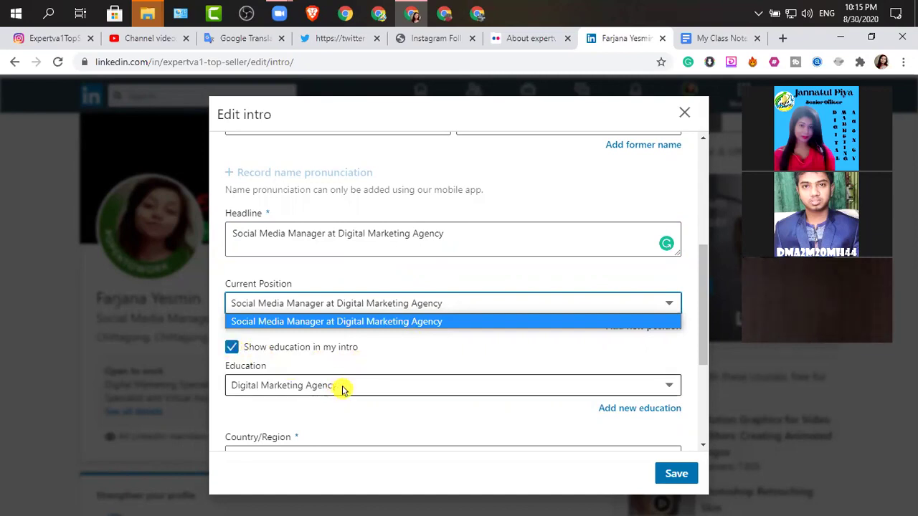
Close the intro editor and discard its changes
{"action": "left_click", "coordinate": [685, 113]}
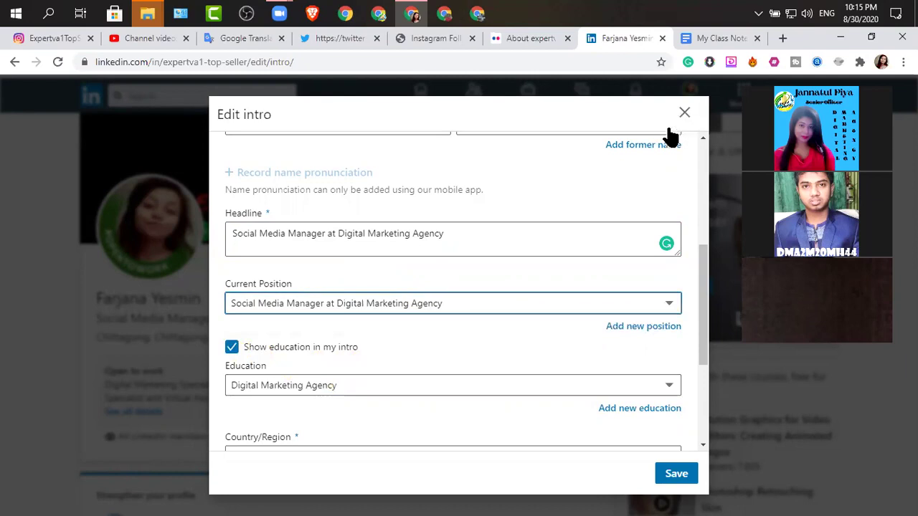
{"action": "left_click", "coordinate": [478, 299]}
{"action": "scroll", "coordinate": [478, 301], "scroll_direction": "up", "scroll_amount": 5}
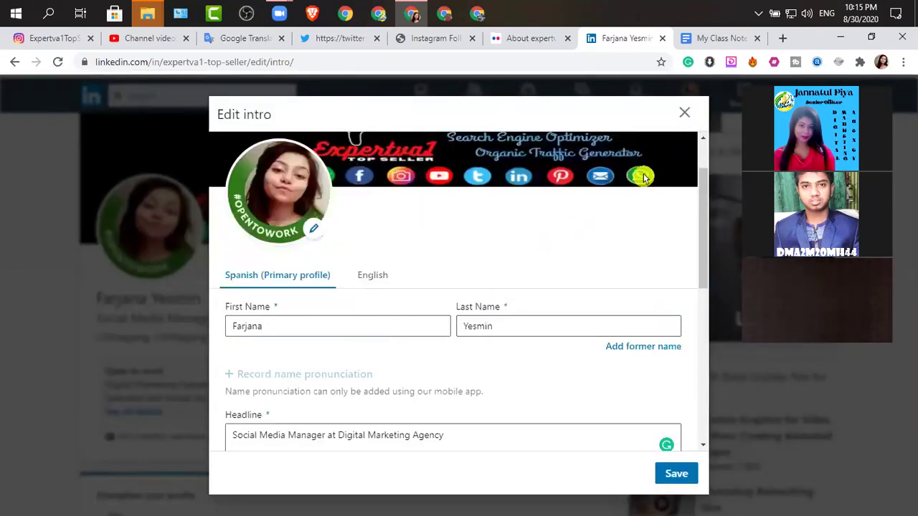
{"action": "left_click", "coordinate": [685, 112]}
{"action": "left_click", "coordinate": [488, 299]}
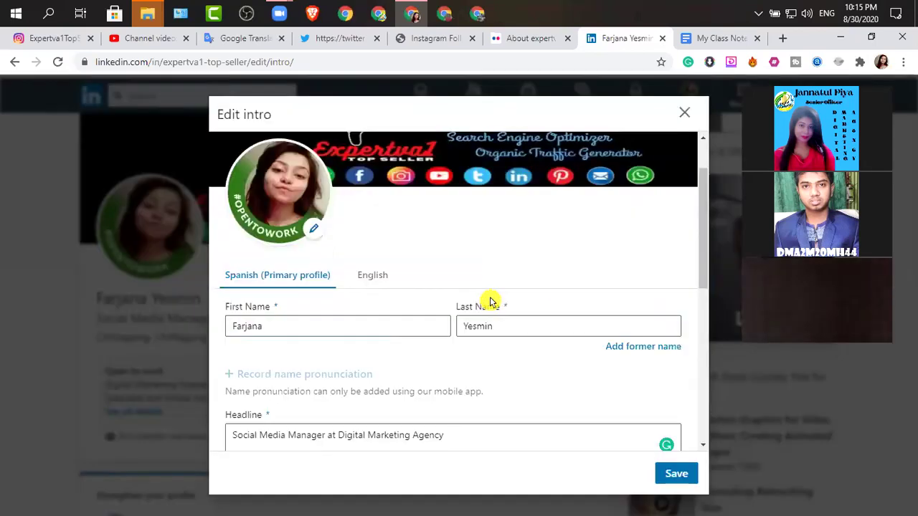
{"action": "left_click", "coordinate": [684, 113]}
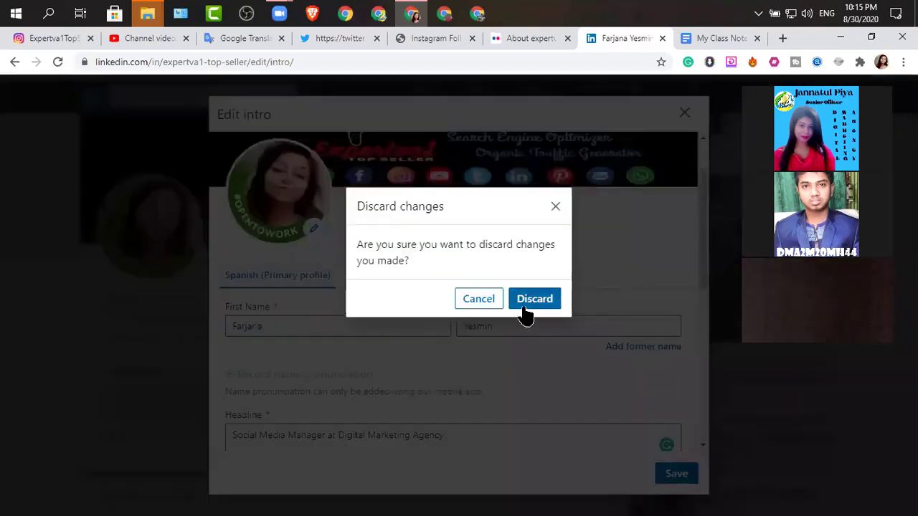
{"action": "left_click", "coordinate": [529, 305]}
{"action": "left_click", "coordinate": [528, 304]}
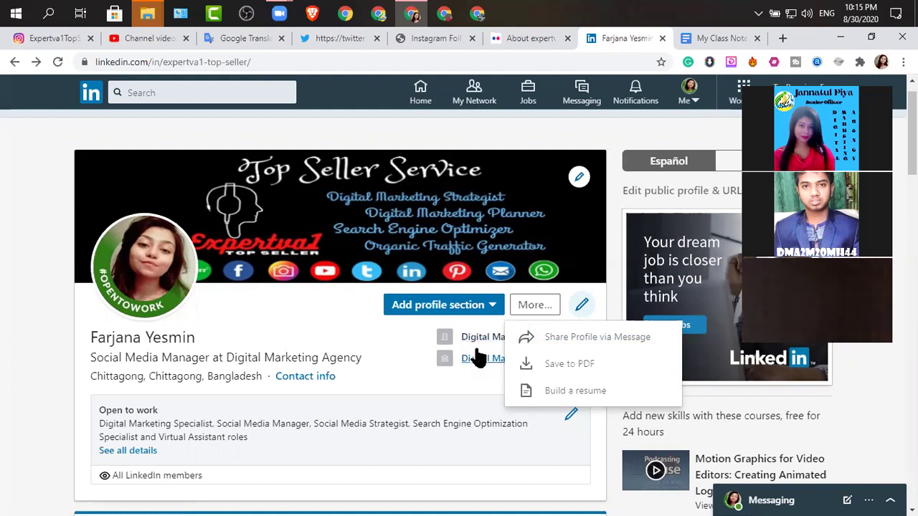
Open the profile intro for editing and set the location within the country to Chittagong
{"action": "left_click", "coordinate": [581, 304]}
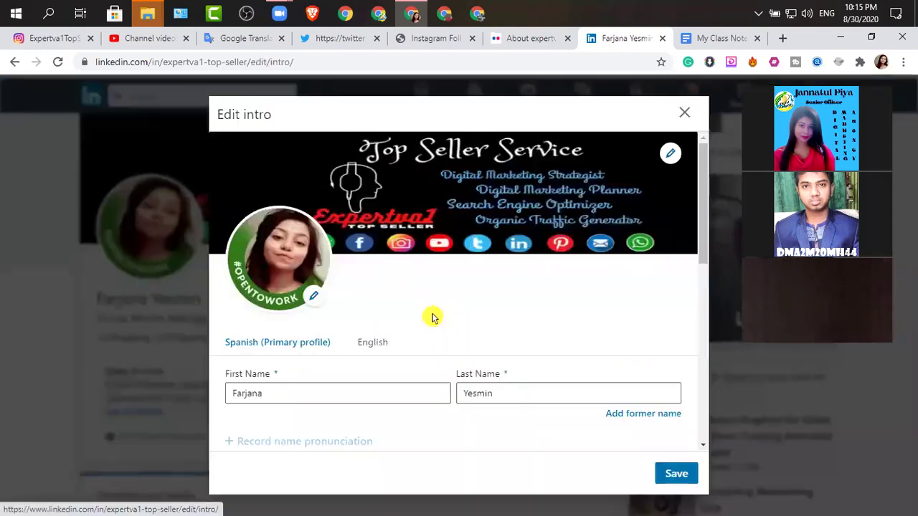
{"action": "scroll", "coordinate": [441, 313], "scroll_direction": "down", "scroll_amount": 6}
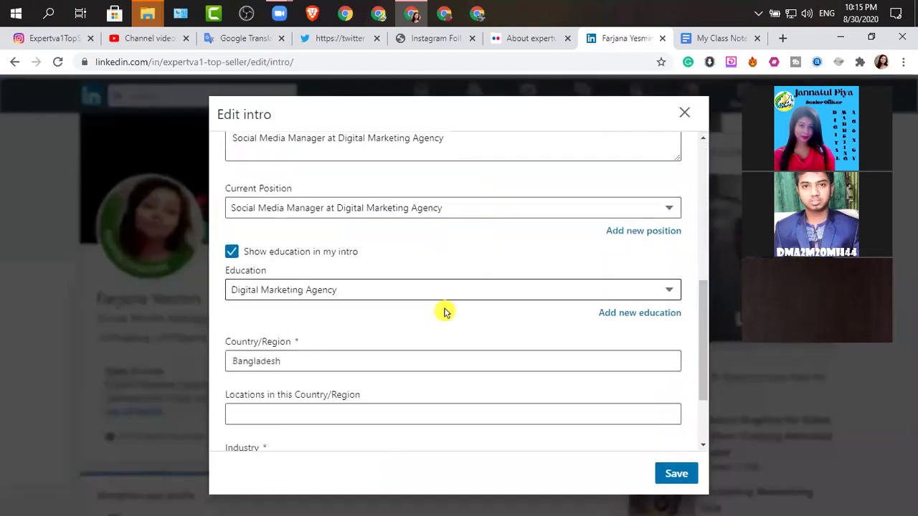
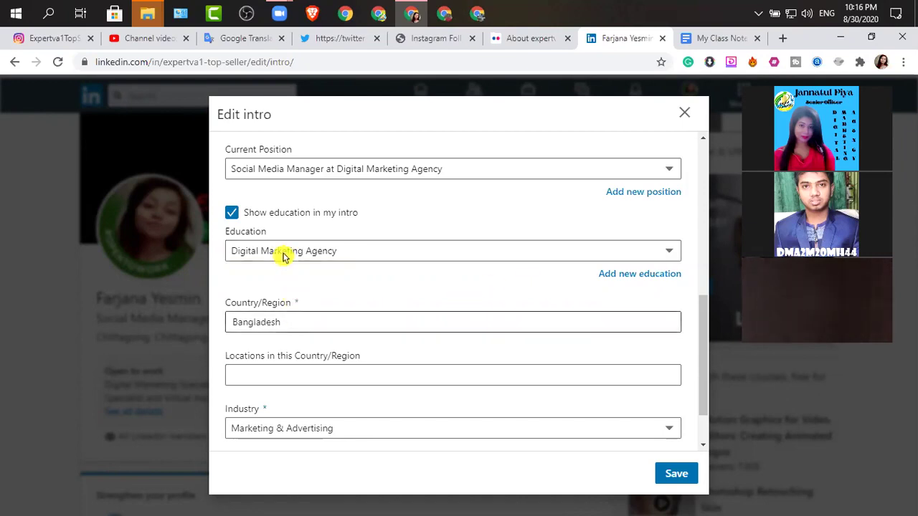
{"action": "left_click", "coordinate": [396, 313]}
{"action": "scroll", "coordinate": [280, 362], "scroll_direction": "down", "scroll_amount": 1}
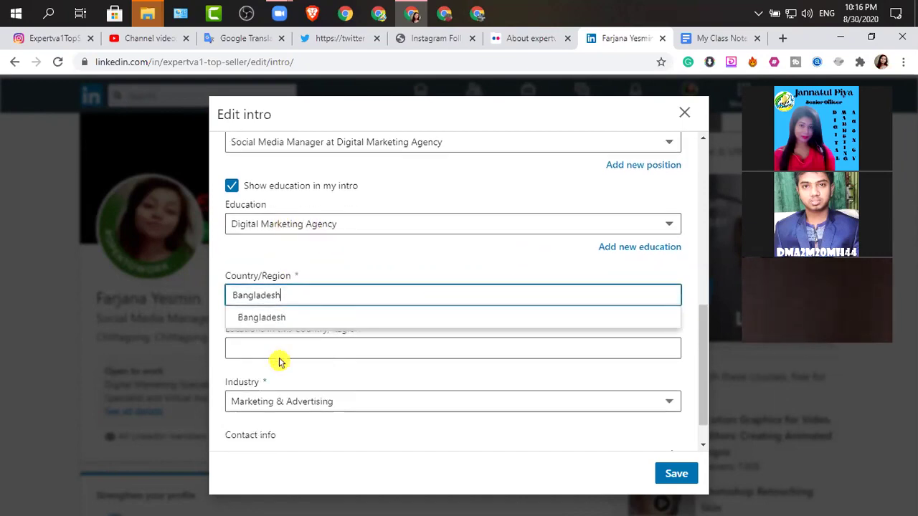
{"action": "scroll", "coordinate": [279, 362], "scroll_direction": "down", "scroll_amount": 1}
{"action": "left_click", "coordinate": [266, 312]}
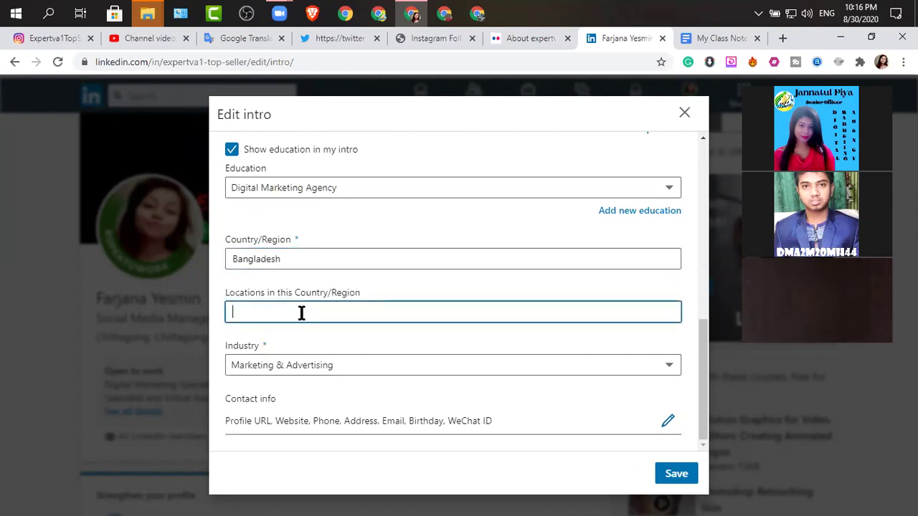
{"action": "type", "text": "Chitt"}
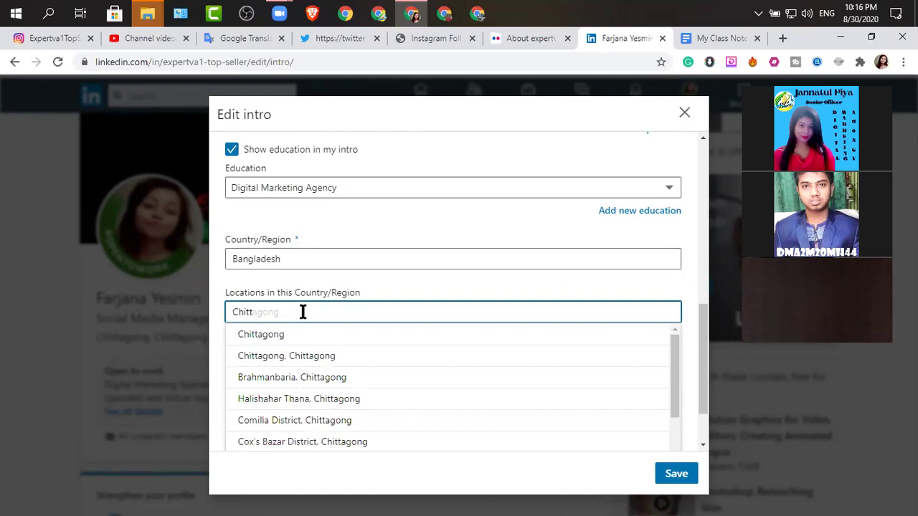
{"action": "left_click", "coordinate": [266, 336]}
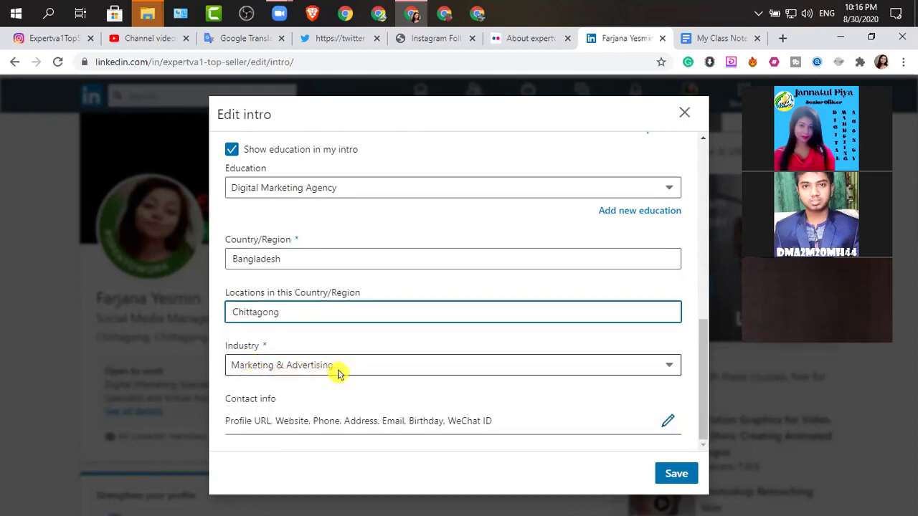
Review the intro's industry choices and open the contact info for editing
{"action": "left_click", "coordinate": [671, 367]}
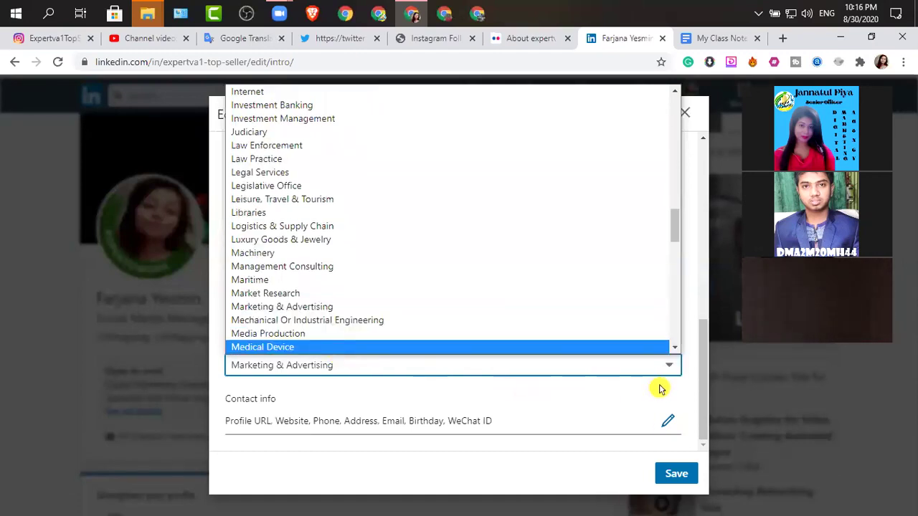
{"action": "left_click", "coordinate": [696, 303]}
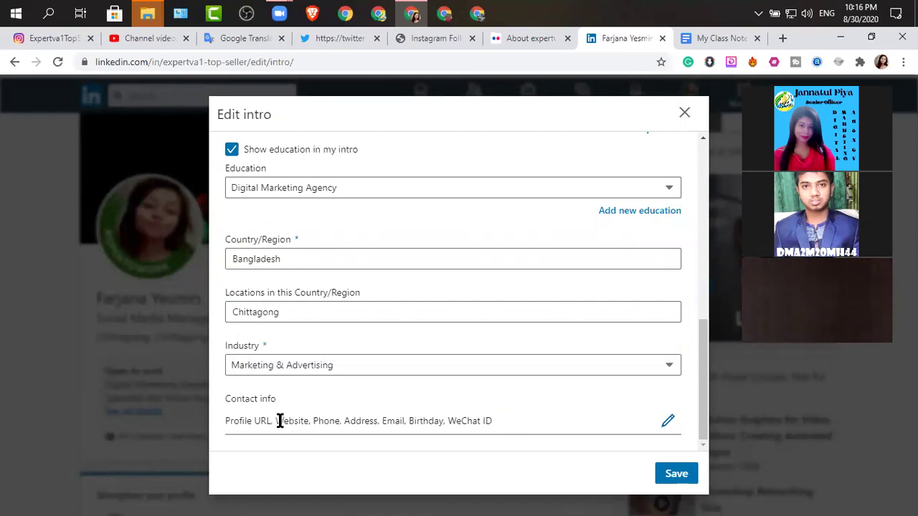
{"action": "left_click", "coordinate": [668, 422]}
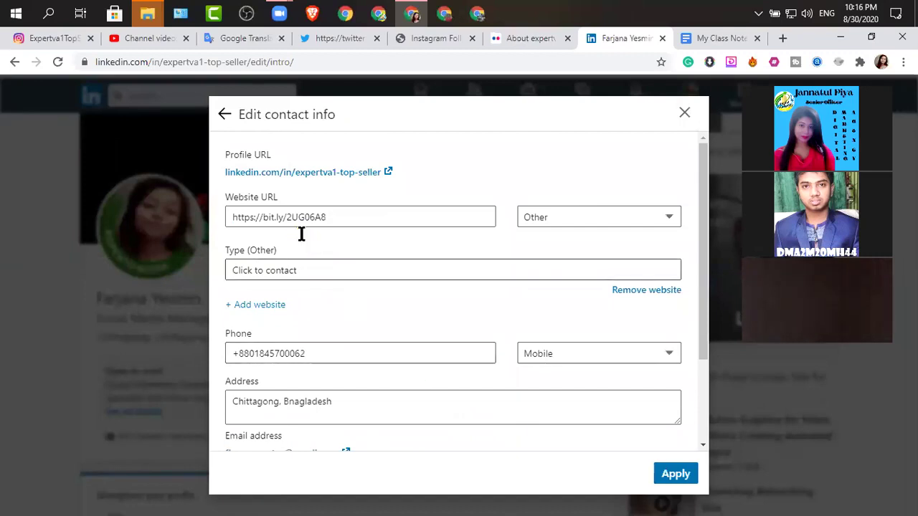
Review the website type choices and highlight the custom type text entered for the website
{"action": "left_click", "coordinate": [668, 217]}
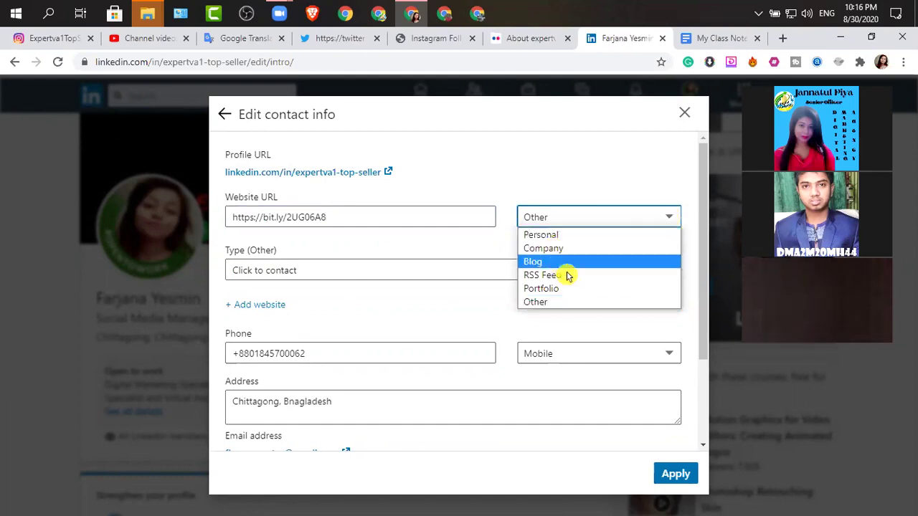
{"action": "left_click", "coordinate": [391, 251]}
{"action": "left_click", "coordinate": [307, 269]}
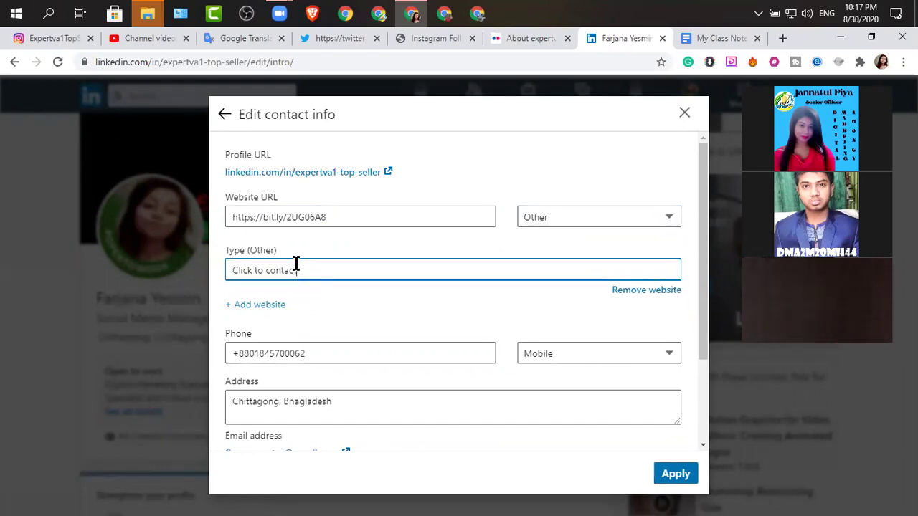
{"action": "left_click_drag", "start_coordinate": [305, 273], "coordinate": [225, 273]}
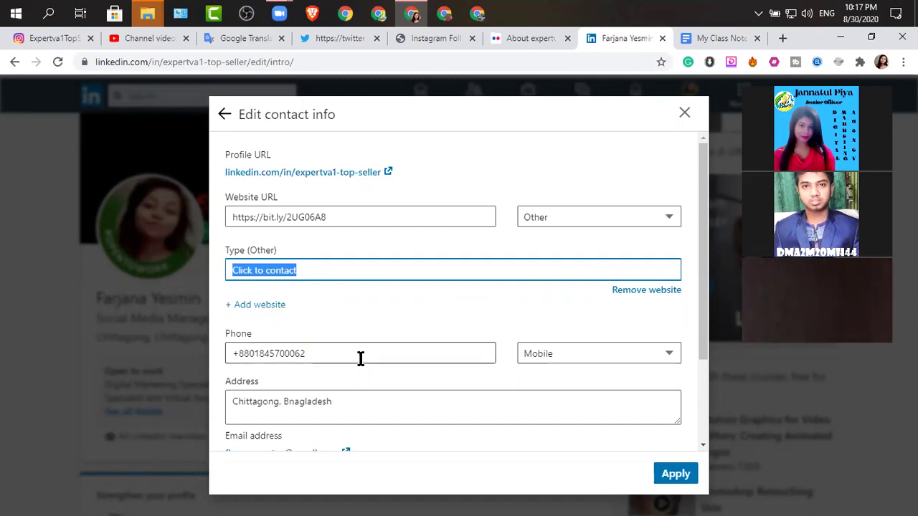
Examine the phone number entry and the choices for its phone type in the contact info
{"action": "left_click", "coordinate": [328, 353]}
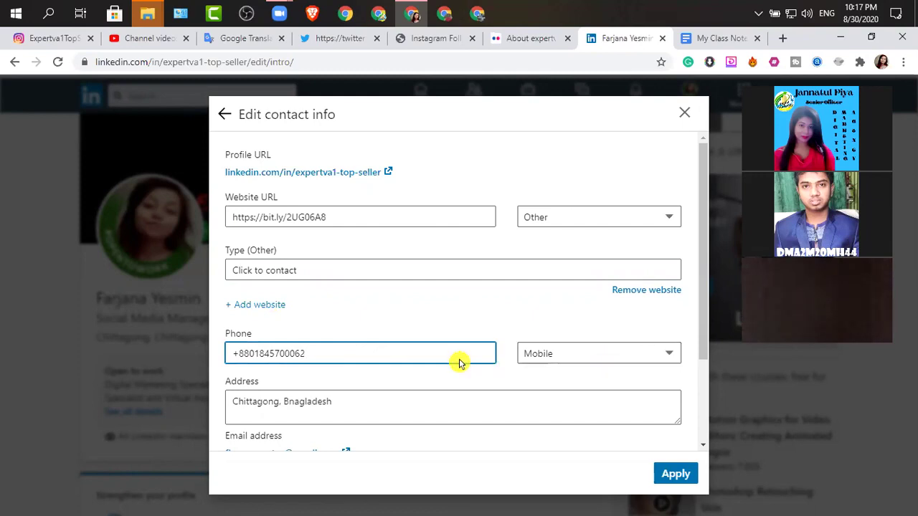
{"action": "left_click", "coordinate": [601, 353]}
{"action": "left_click", "coordinate": [413, 357]}
{"action": "left_click", "coordinate": [413, 356]}
{"action": "scroll", "coordinate": [349, 404], "scroll_direction": "down", "scroll_amount": 3}
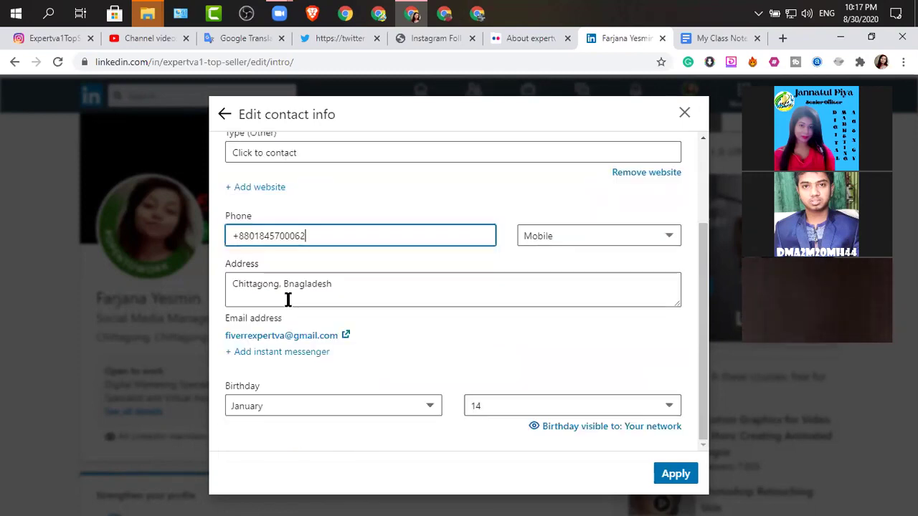
Correct the misspelled country name in the contact address to Bangladesh
{"action": "left_click", "coordinate": [346, 287]}
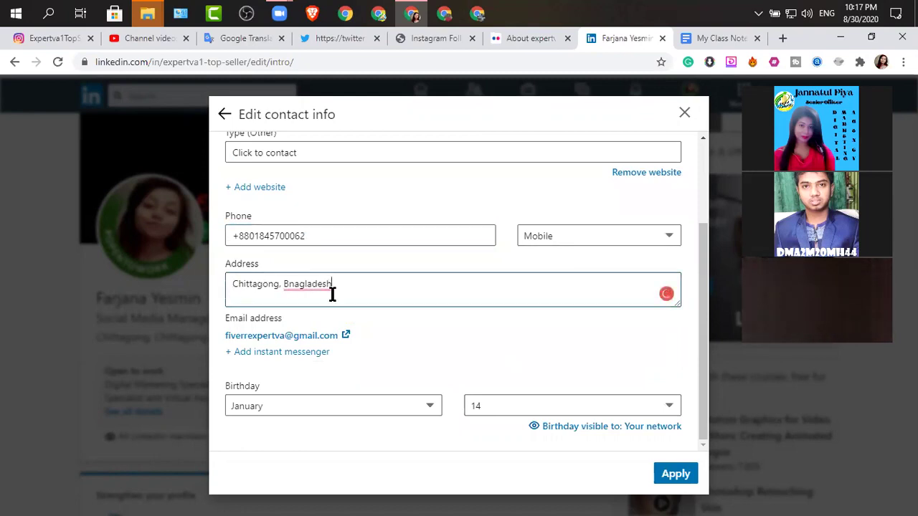
{"action": "left_click", "coordinate": [236, 285]}
{"action": "mouse_move", "coordinate": [304, 286]}
{"action": "left_click", "coordinate": [310, 309]}
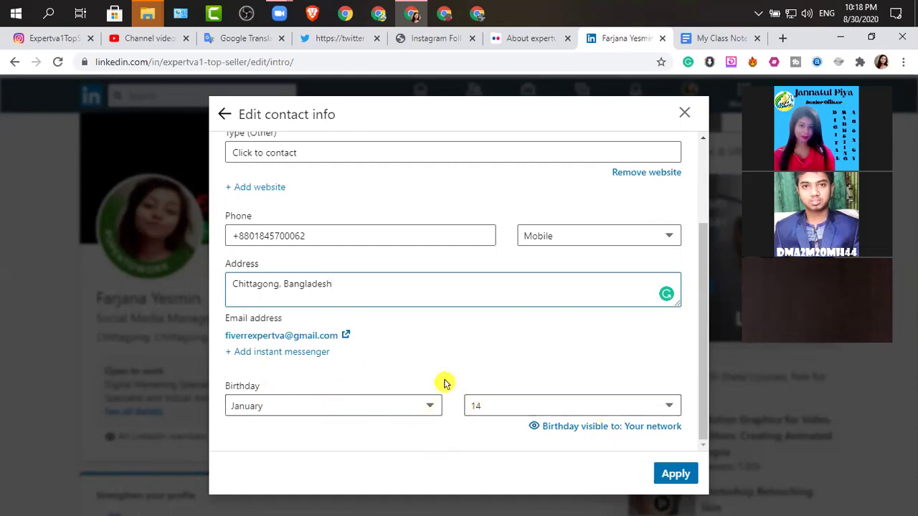
Add an instant messenger entry to review its service choices, and discard all contact info changes
{"action": "scroll", "coordinate": [416, 393], "scroll_direction": "up", "scroll_amount": 3}
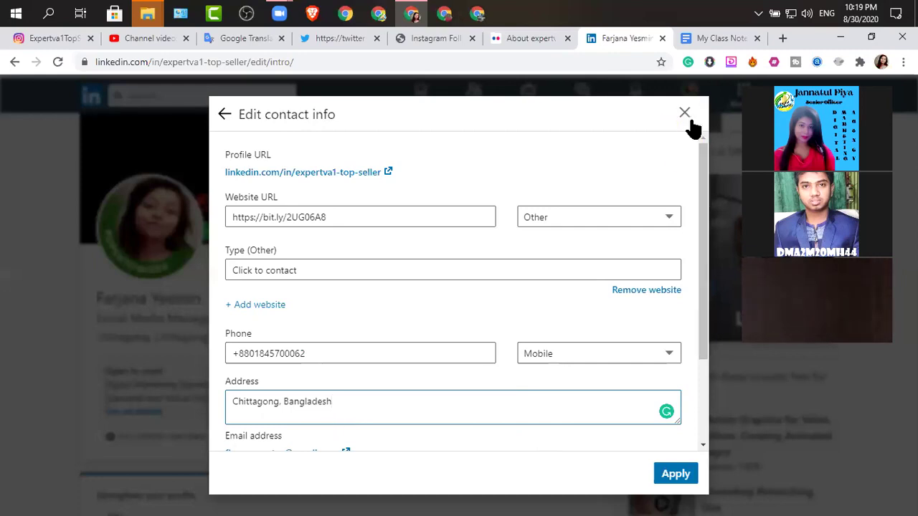
{"action": "scroll", "coordinate": [449, 318], "scroll_direction": "down", "scroll_amount": 3}
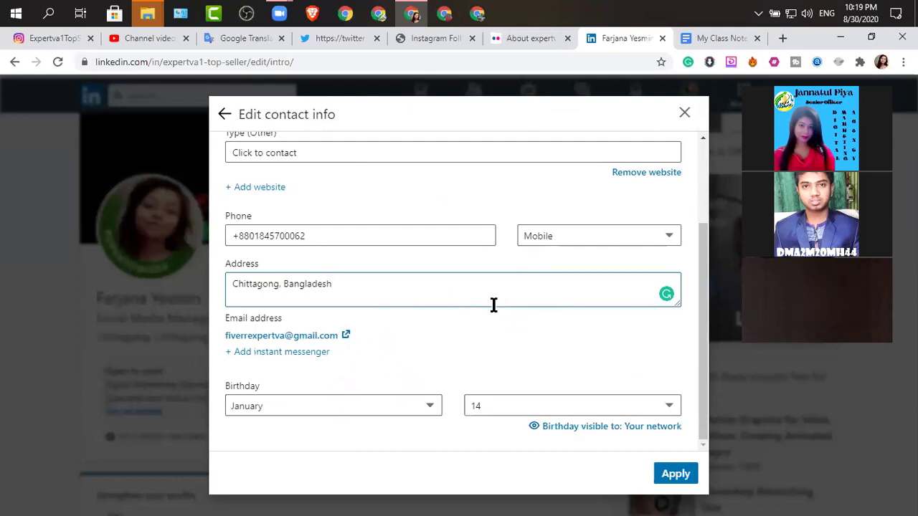
{"action": "left_click", "coordinate": [281, 351]}
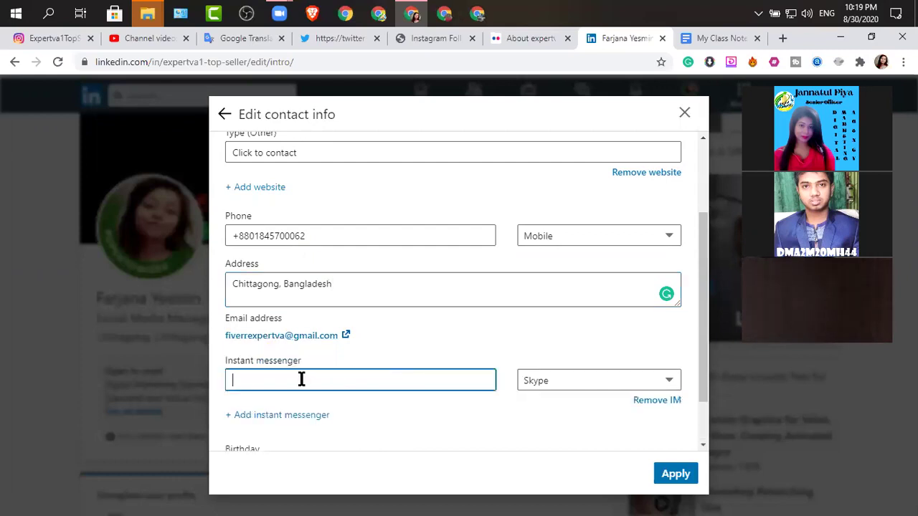
{"action": "left_click", "coordinate": [625, 382]}
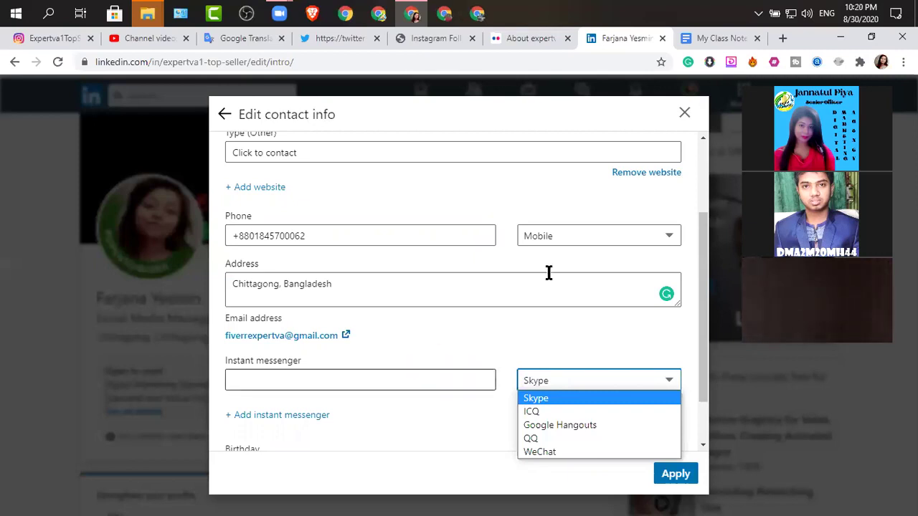
{"action": "left_click", "coordinate": [682, 113]}
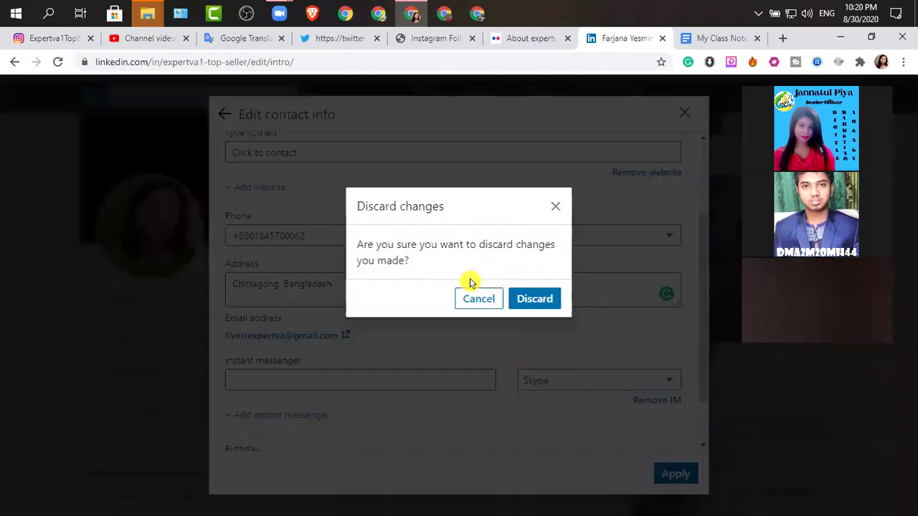
{"action": "left_click", "coordinate": [537, 300]}
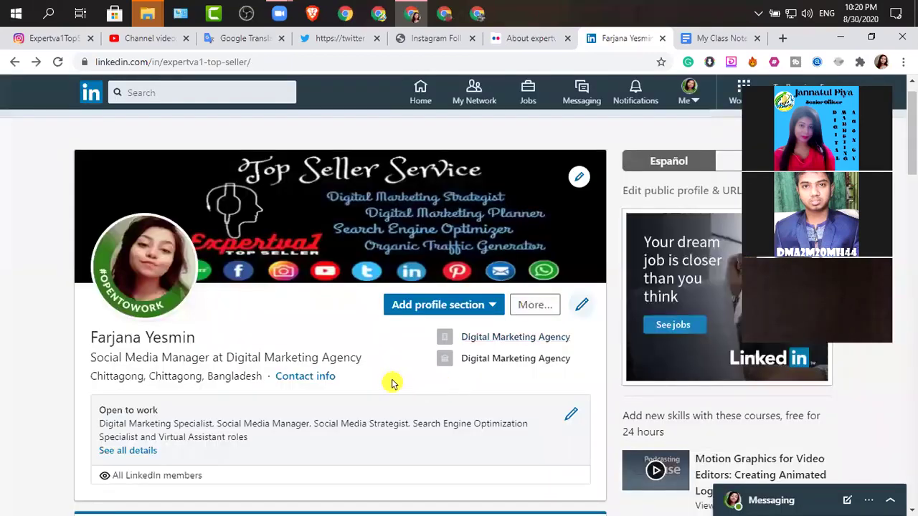
Reopen the profile intro, review its primary Spanish and English versions, and close it without edits
{"action": "left_click", "coordinate": [582, 306]}
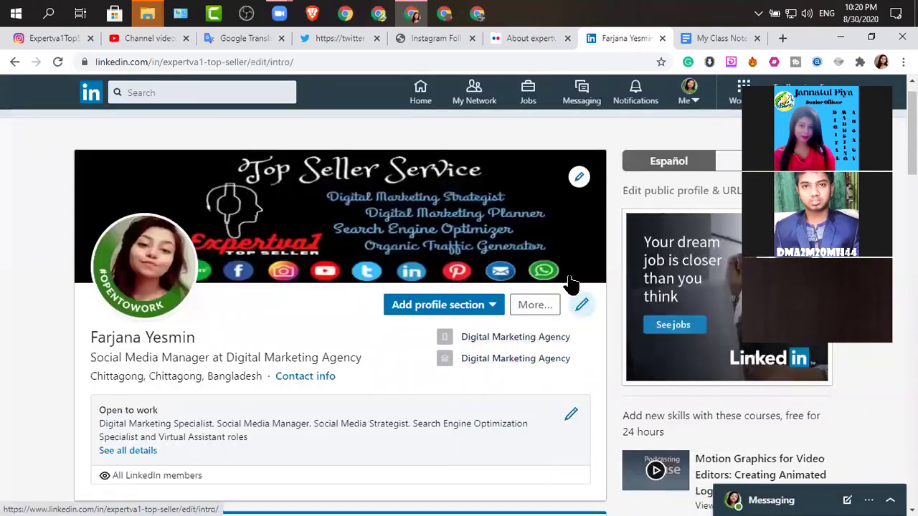
{"action": "scroll", "coordinate": [558, 291], "scroll_direction": "down", "scroll_amount": 5}
{"action": "scroll", "coordinate": [558, 295], "scroll_direction": "down", "scroll_amount": 3}
{"action": "scroll", "coordinate": [500, 291], "scroll_direction": "up", "scroll_amount": 8}
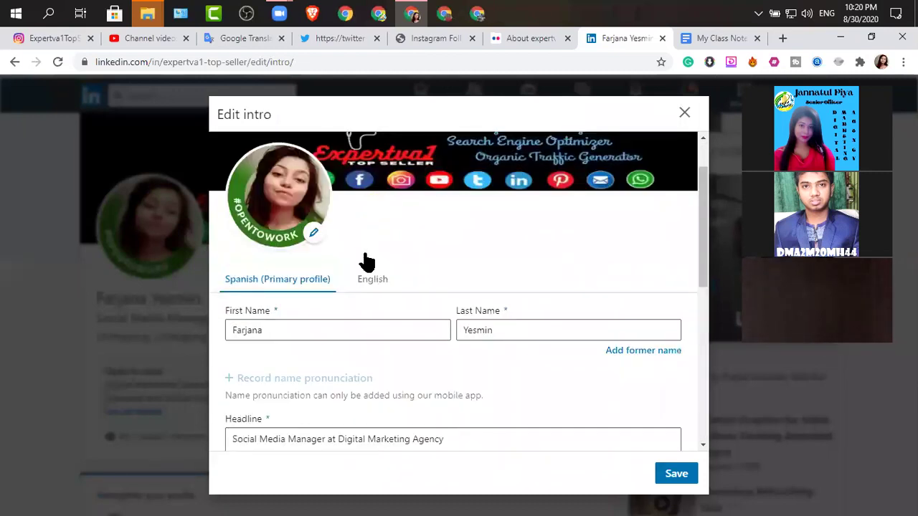
{"action": "left_click", "coordinate": [373, 280]}
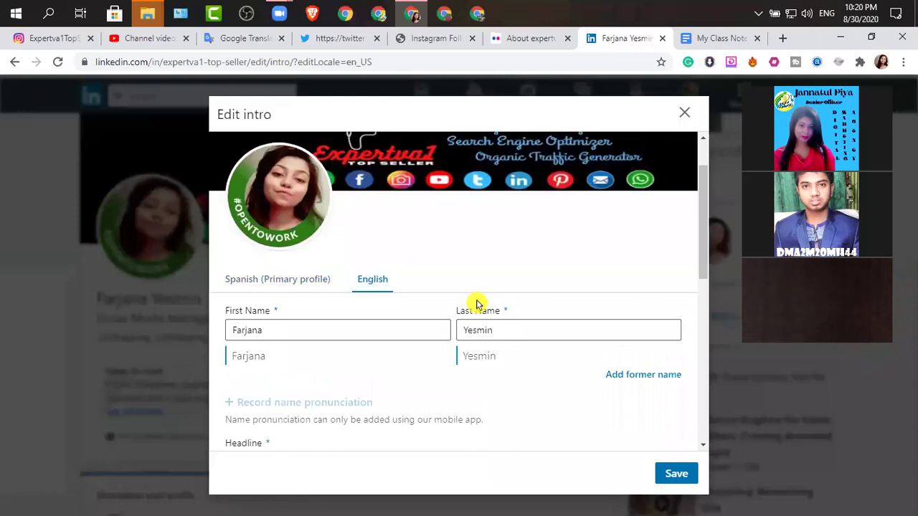
{"action": "scroll", "coordinate": [477, 305], "scroll_direction": "down", "scroll_amount": 6}
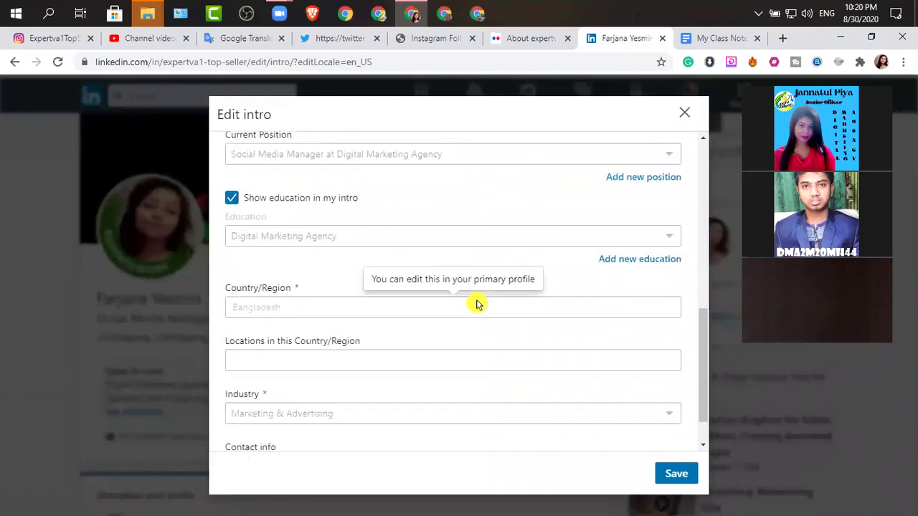
{"action": "scroll", "coordinate": [477, 305], "scroll_direction": "up", "scroll_amount": 7}
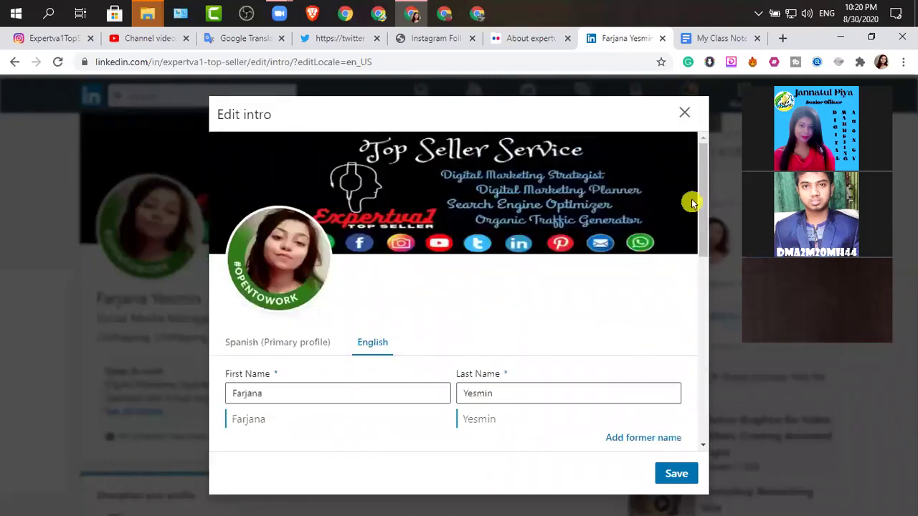
{"action": "left_click", "coordinate": [685, 113]}
Look over the profile's open-to-work area and highlight the custom ending of the profile's web address
{"action": "scroll", "coordinate": [610, 300], "scroll_direction": "down", "scroll_amount": 1}
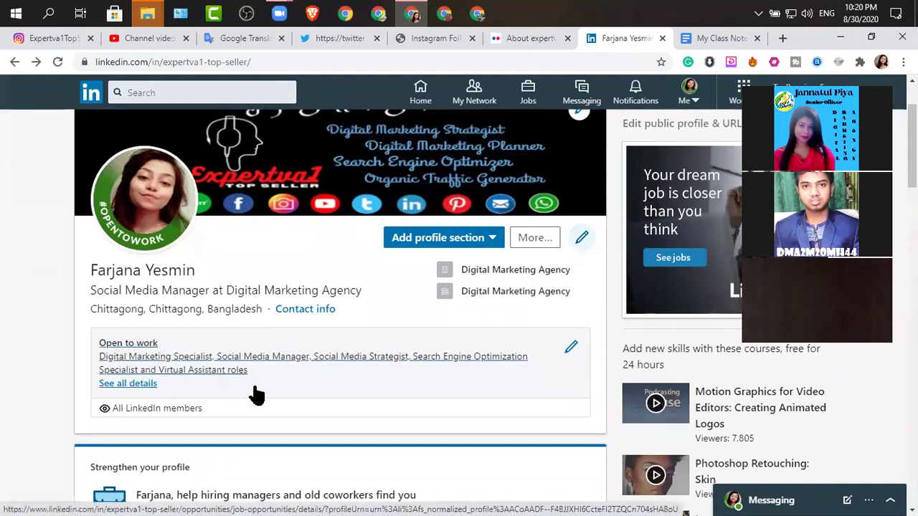
{"action": "scroll", "coordinate": [318, 380], "scroll_direction": "down", "scroll_amount": 1}
{"action": "scroll", "coordinate": [324, 374], "scroll_direction": "up", "scroll_amount": 2}
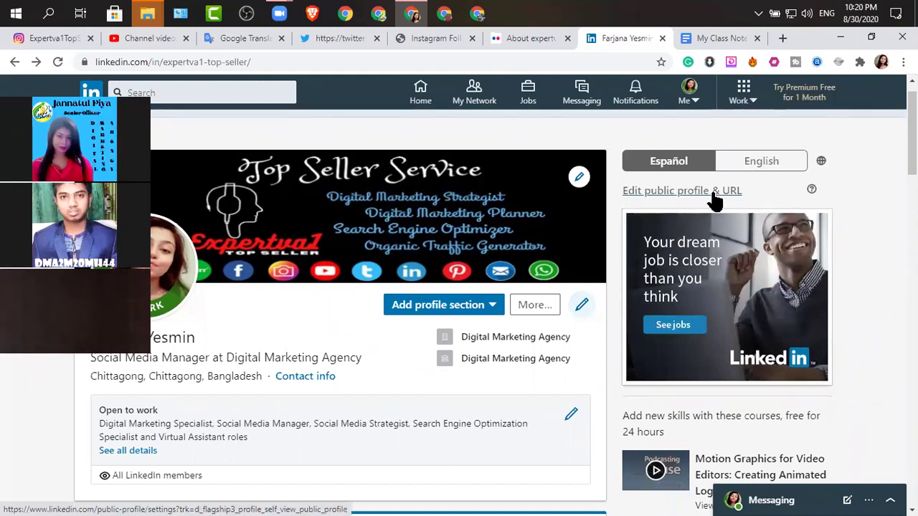
{"action": "left_click", "coordinate": [244, 62]}
{"action": "left_click_drag", "start_coordinate": [244, 62], "coordinate": [163, 62]}
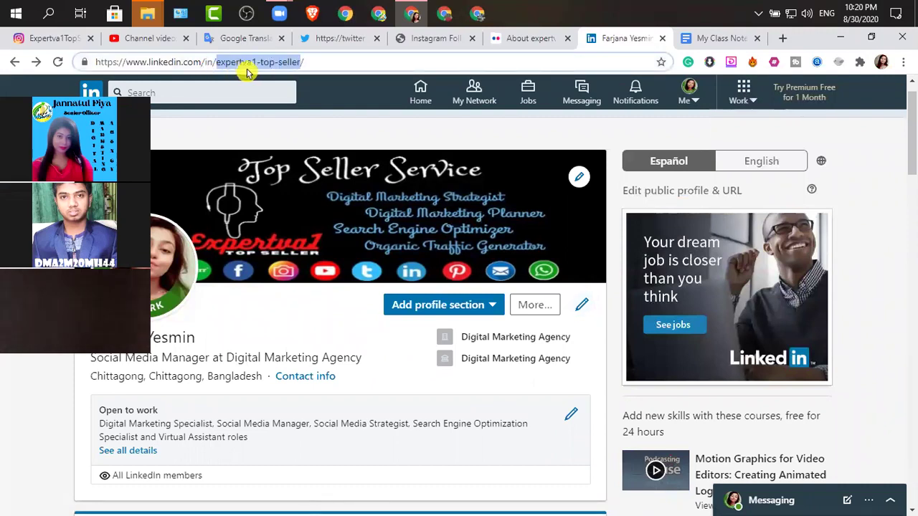
Open the public profile and URL settings and go on to editing the public profile's contents
{"action": "left_click", "coordinate": [704, 194]}
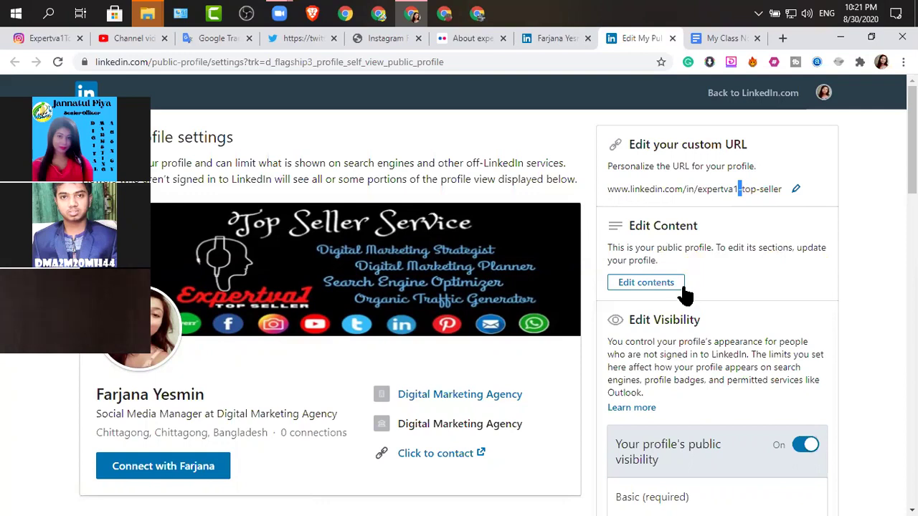
{"action": "left_click", "coordinate": [644, 286]}
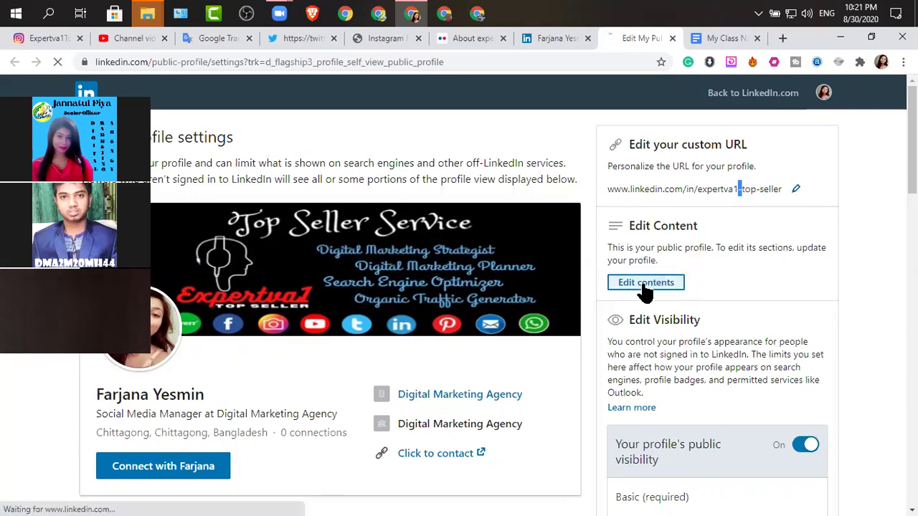